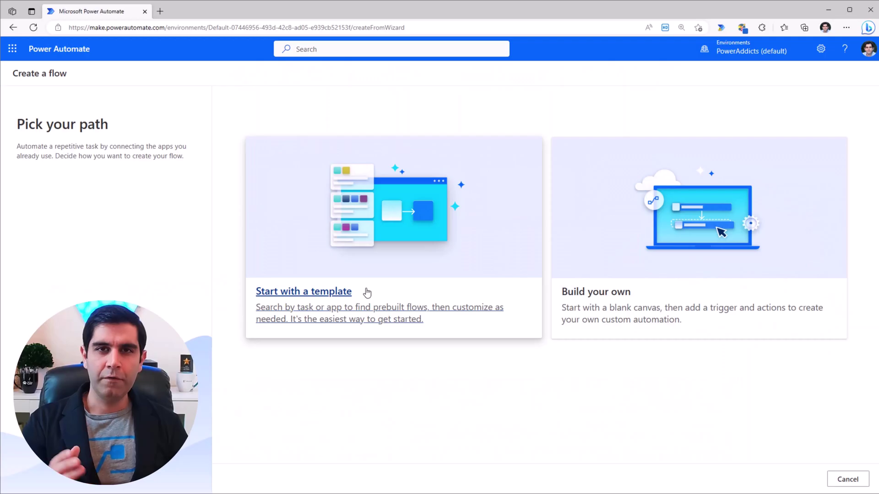
Step: Preview the Office 365 Outlook templates, then return to the flow-creation choices
{"action": "left_click", "coordinate": [342, 296]}
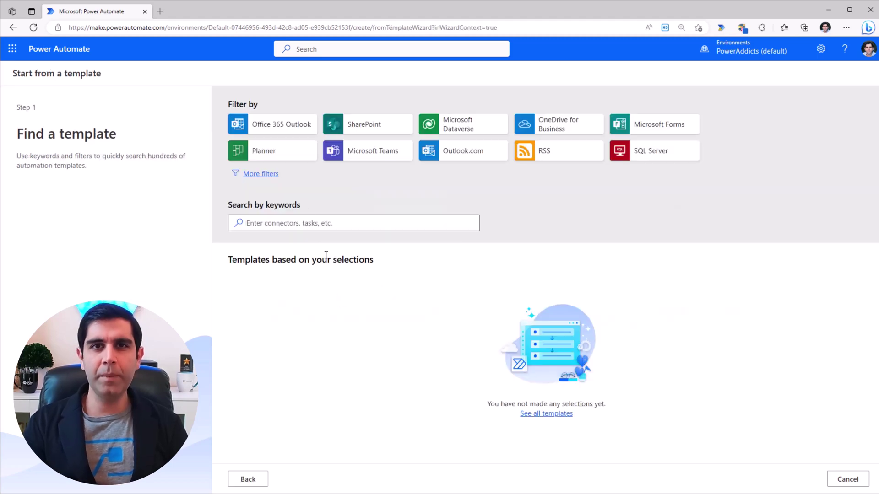
{"action": "left_click", "coordinate": [293, 130]}
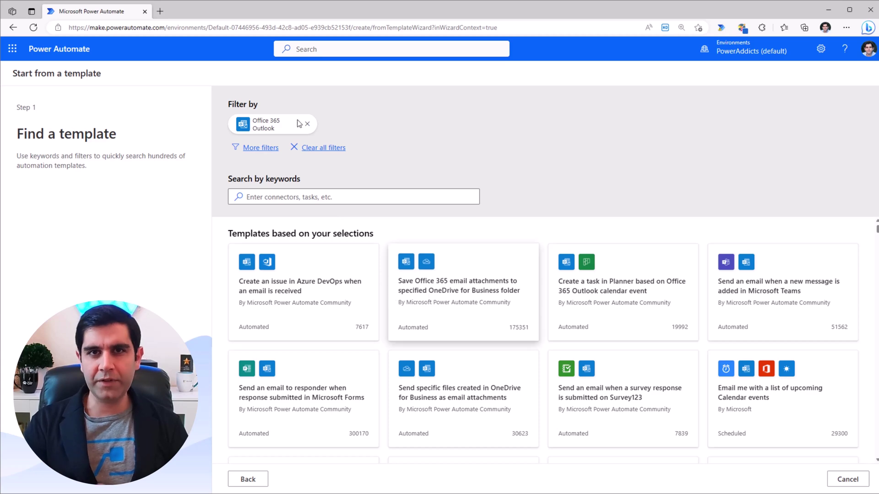
{"action": "key", "text": "alt+Left"}
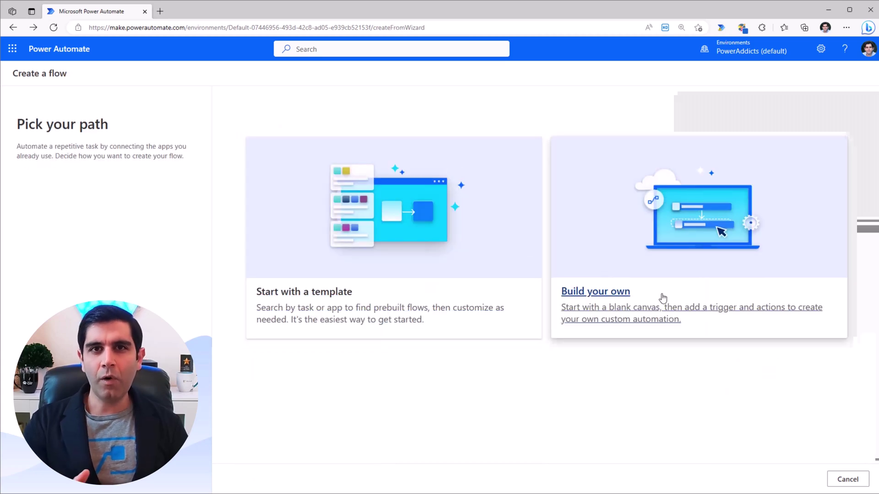
Step: Build a manually triggered flow with the Office 365 Outlook Send an email (V2) action
{"action": "left_click", "coordinate": [619, 295]}
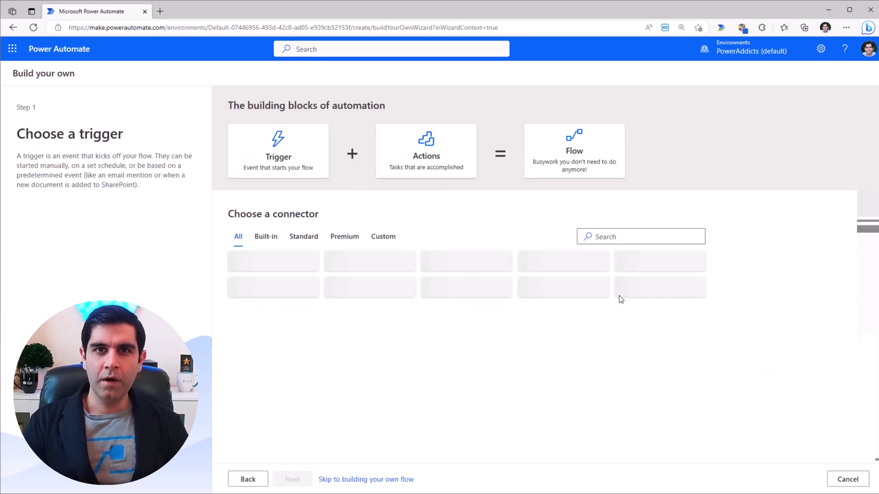
{"action": "left_click", "coordinate": [270, 264]}
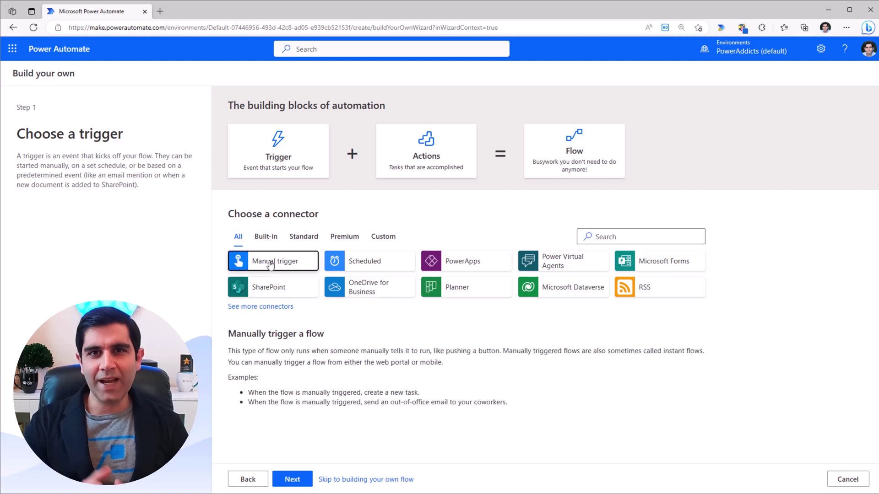
{"action": "left_click", "coordinate": [292, 478]}
{"action": "left_click", "coordinate": [304, 276]}
{"action": "left_click", "coordinate": [281, 326]}
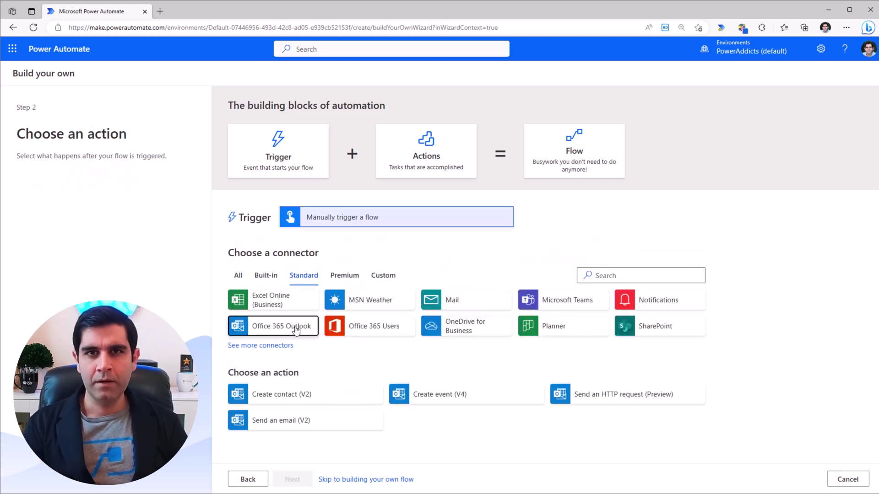
{"action": "left_click", "coordinate": [294, 420]}
Step: Describe 'save email attachments in onedrive', then ask Copilot to post a support-issue summary after channel creation
{"action": "left_click", "coordinate": [293, 479]}
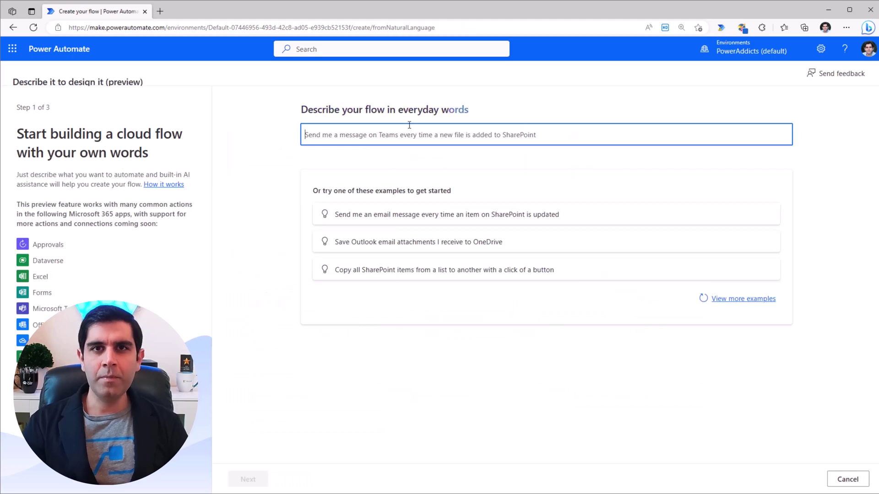
{"action": "type", "text": "save email attachments in onedrive"}
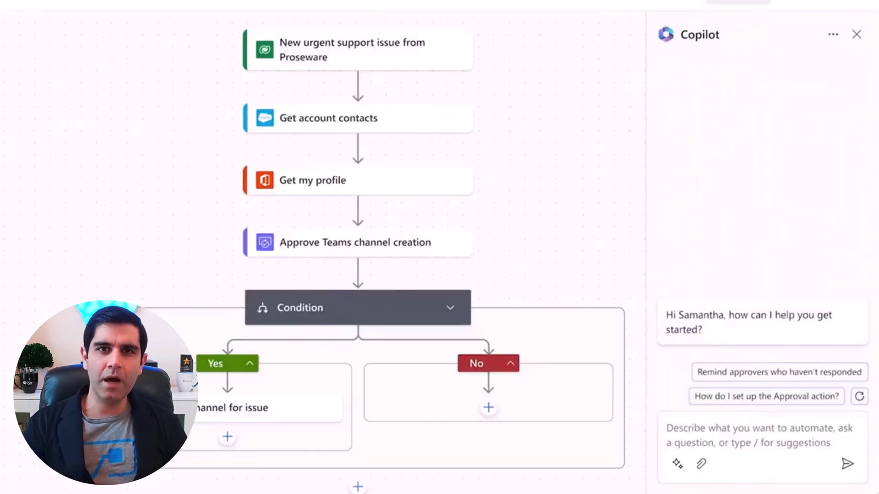
{"action": "left_click", "coordinate": [760, 435]}
{"action": "type", "text": "After the channel is created, post"}
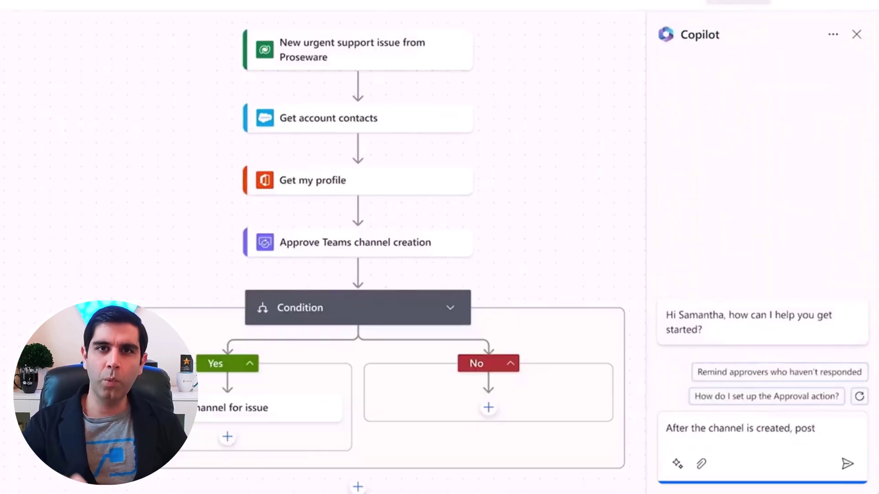
{"action": "type", "text": " a summary of the support issue that requests help. Tag contacts for departments most likely to b"}
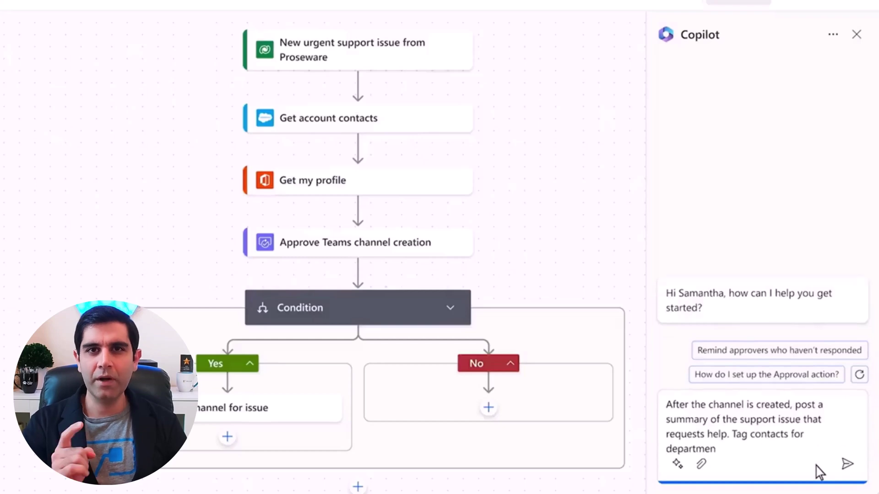
{"action": "type", "text": "e relevant to the issue."}
{"action": "left_click", "coordinate": [845, 466]}
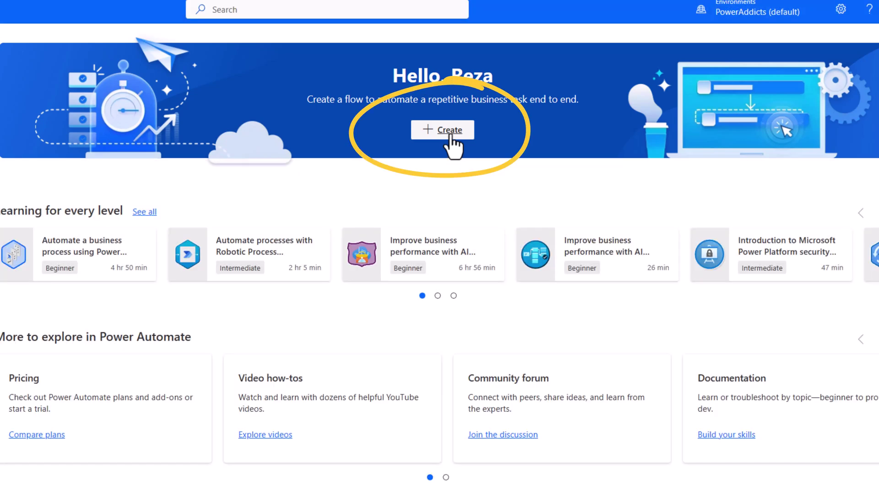
Step: Start a new flow from the + Create button in the Hello banner
{"action": "left_click", "coordinate": [446, 133]}
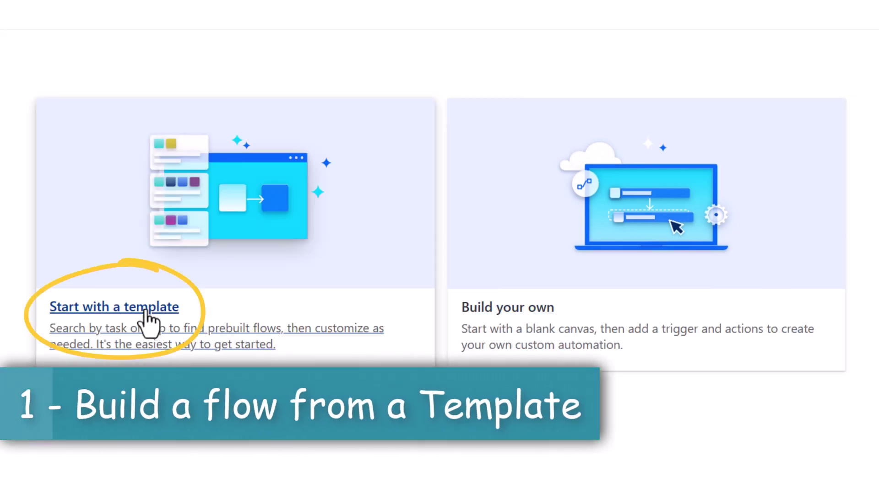
Step: Filter templates to Office 365 Outlook, clear all filters, then filter to OneDrive for Business
{"action": "left_click", "coordinate": [146, 316]}
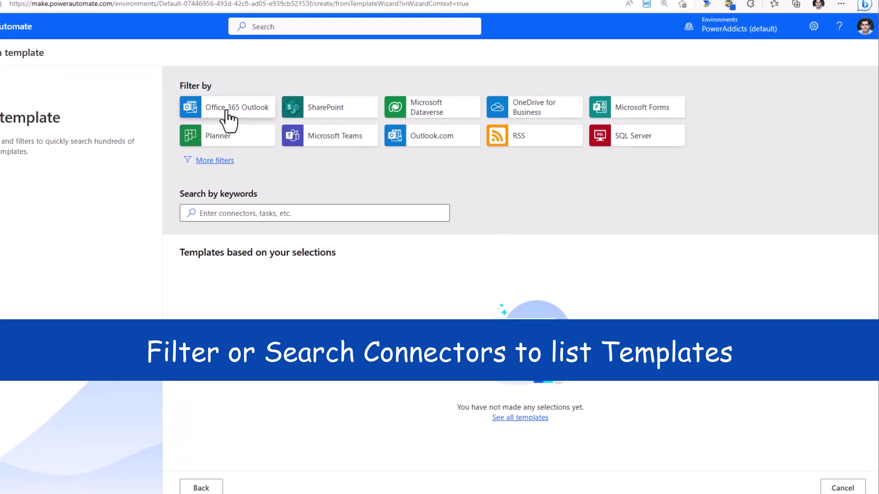
{"action": "left_click", "coordinate": [87, 59]}
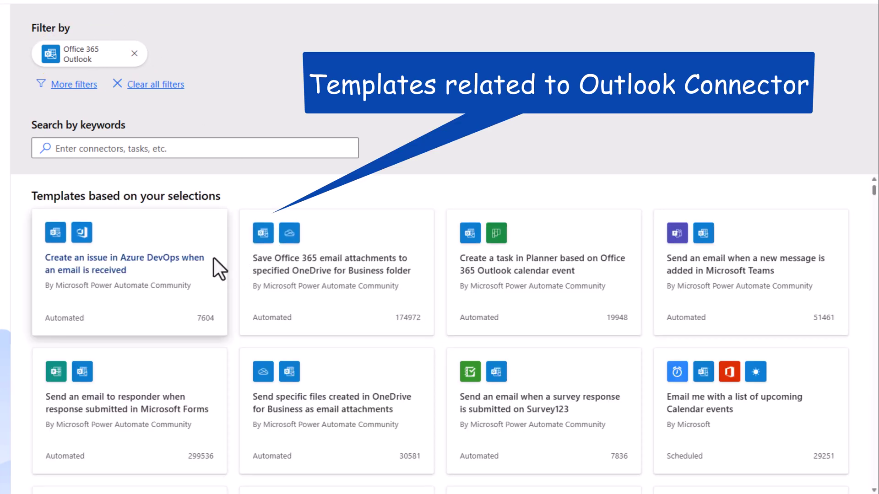
{"action": "scroll", "coordinate": [221, 295], "scroll_direction": "down", "scroll_amount": 4}
{"action": "scroll", "coordinate": [223, 297], "scroll_direction": "down", "scroll_amount": 6}
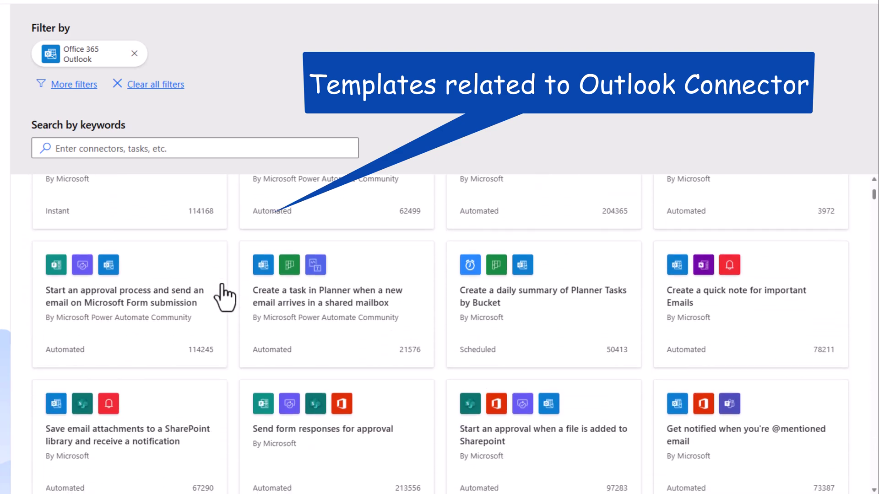
{"action": "scroll", "coordinate": [222, 298], "scroll_direction": "up", "scroll_amount": 10}
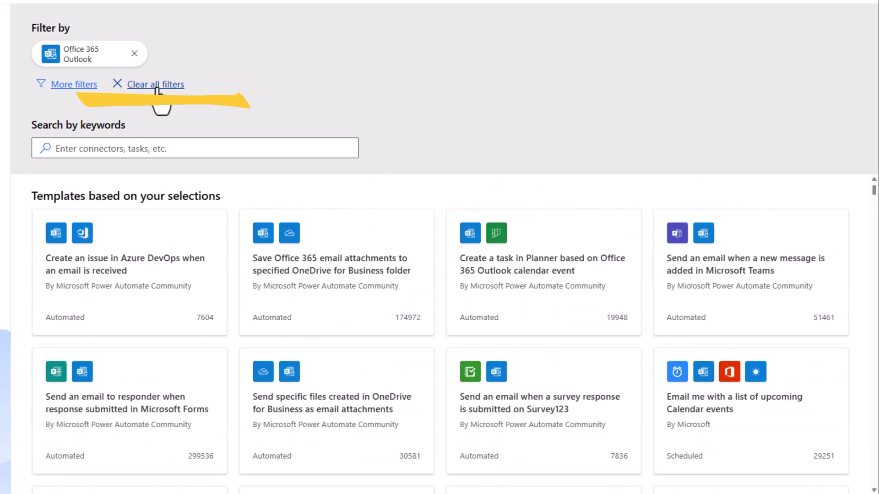
{"action": "left_click", "coordinate": [156, 88]}
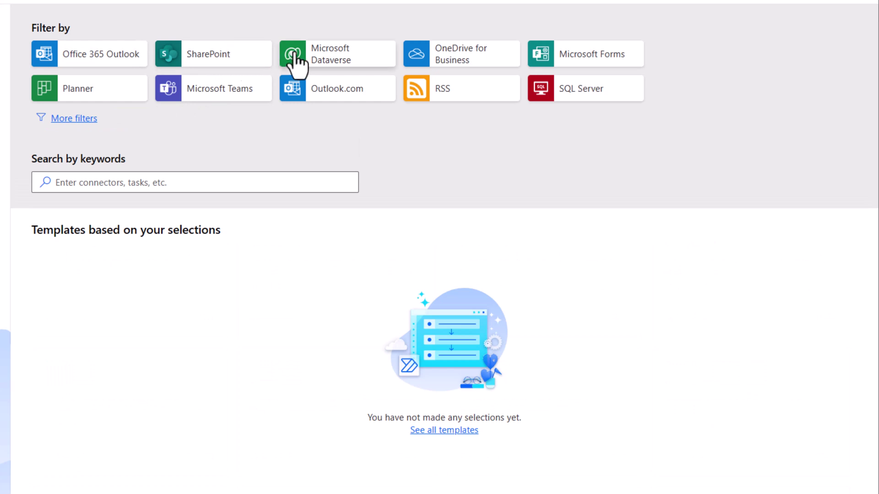
{"action": "left_click", "coordinate": [453, 62]}
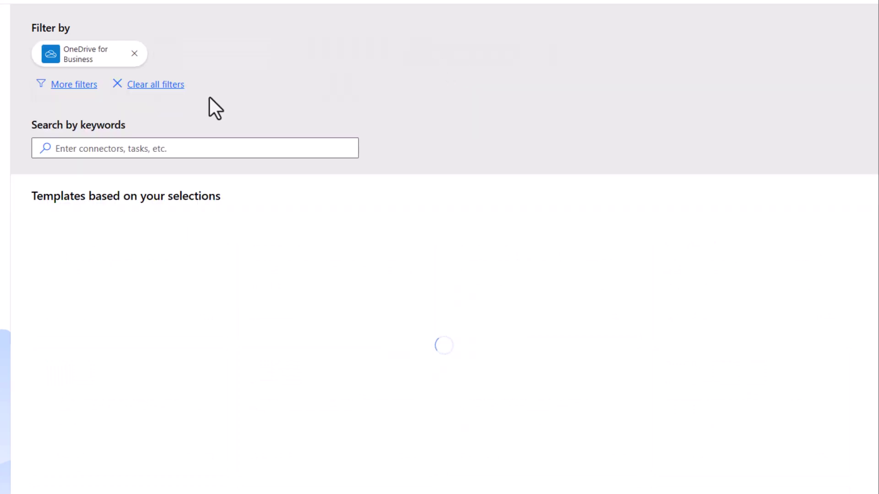
Step: In More filters, search connectors for 'onenote', clear the search, and expand the connector list
{"action": "left_click", "coordinate": [72, 86]}
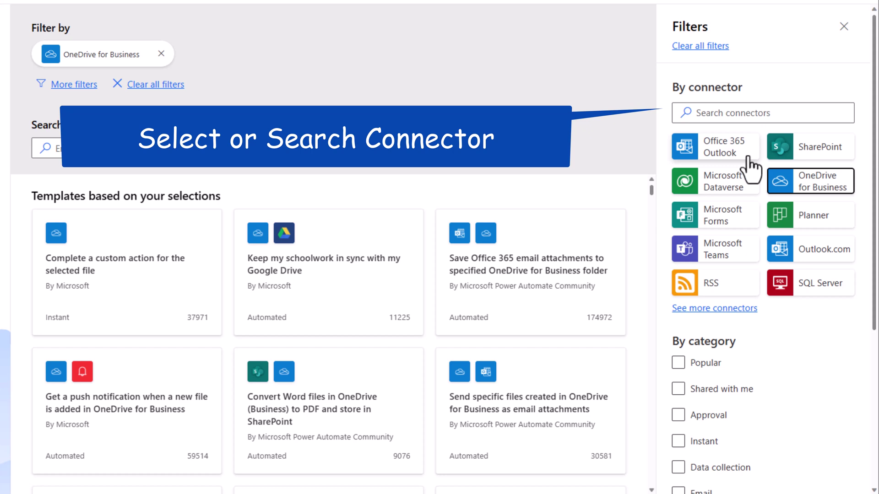
{"action": "left_click", "coordinate": [708, 113]}
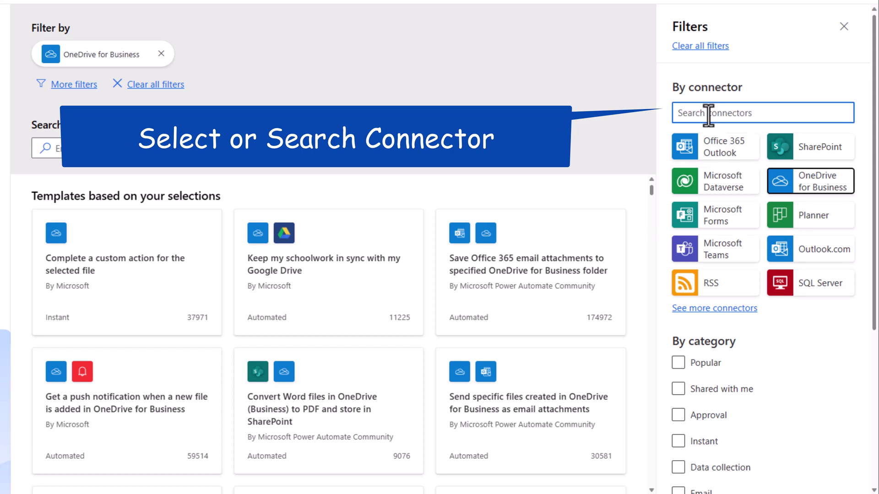
{"action": "type", "text": "onenote"}
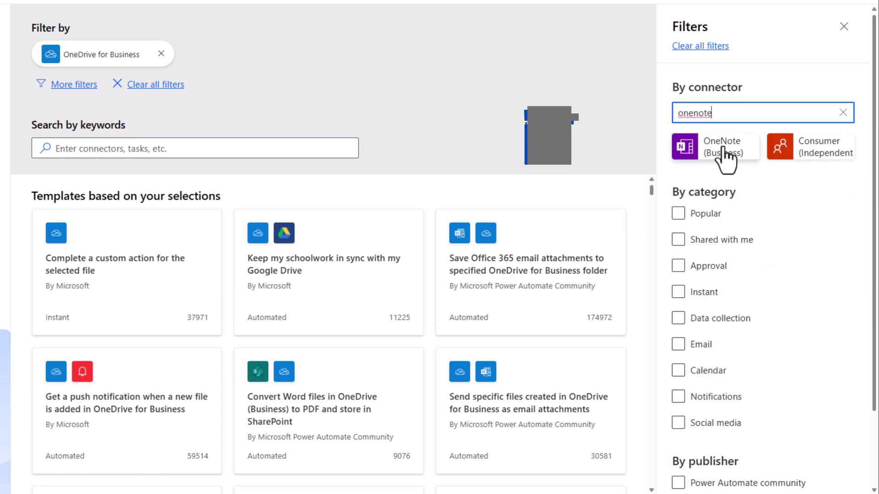
{"action": "left_click", "coordinate": [843, 112]}
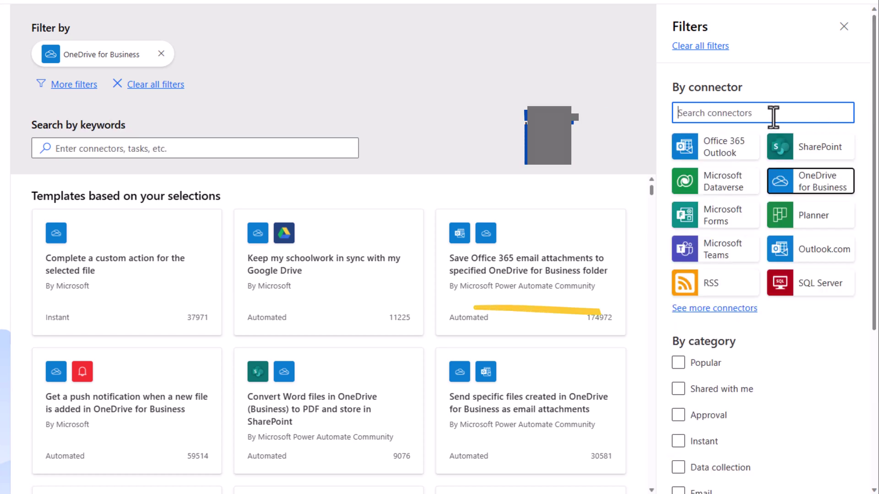
{"action": "left_click", "coordinate": [687, 309]}
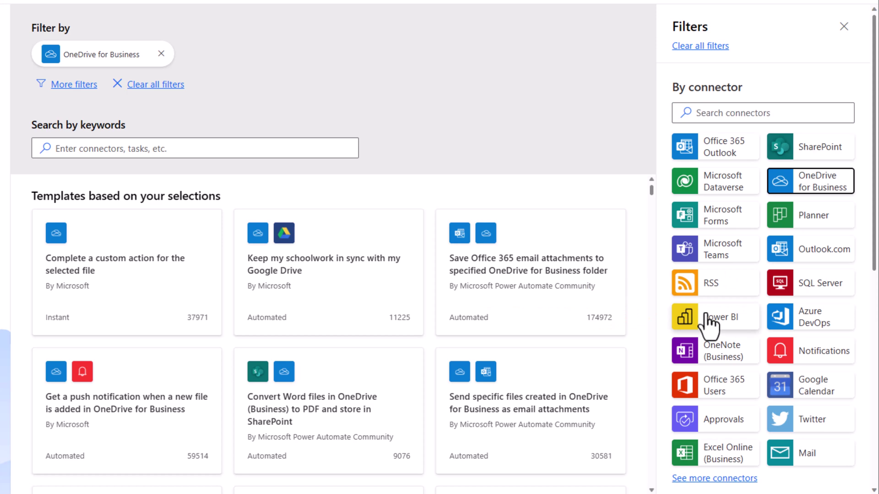
{"action": "scroll", "coordinate": [715, 300], "scroll_direction": "down", "scroll_amount": 8}
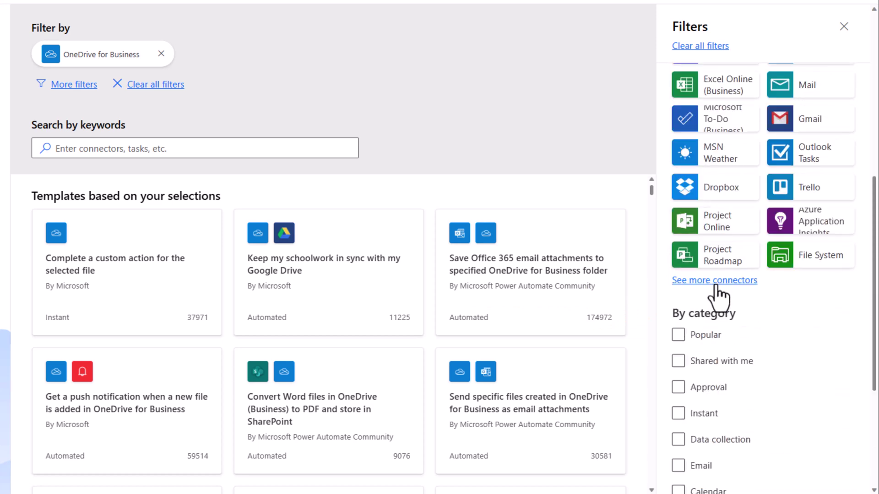
{"action": "left_click", "coordinate": [715, 281]}
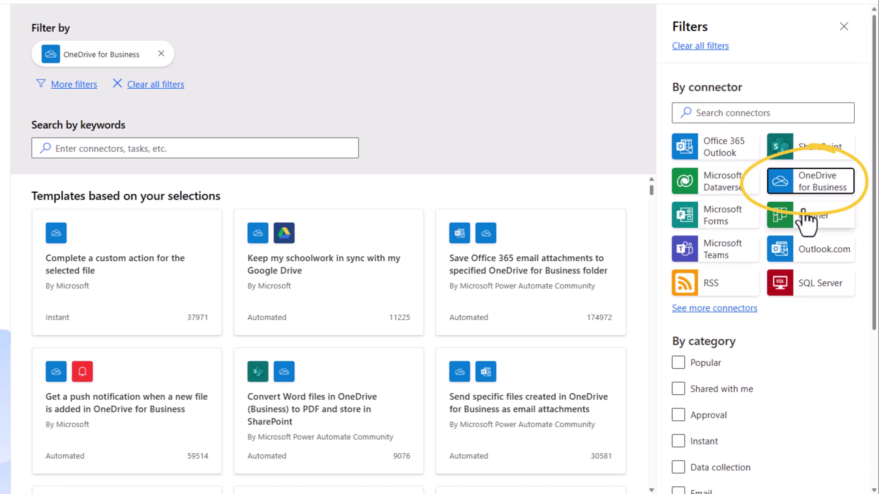
{"action": "scroll", "coordinate": [732, 274], "scroll_direction": "down", "scroll_amount": 3}
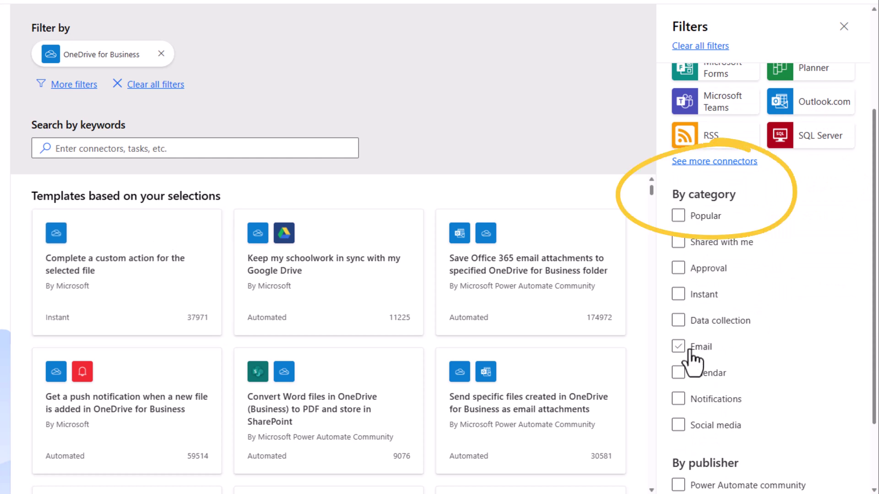
Step: Try the Popular, Approval, Microsoft and Power Automate community filters, clearing each afterwards
{"action": "left_click", "coordinate": [679, 216]}
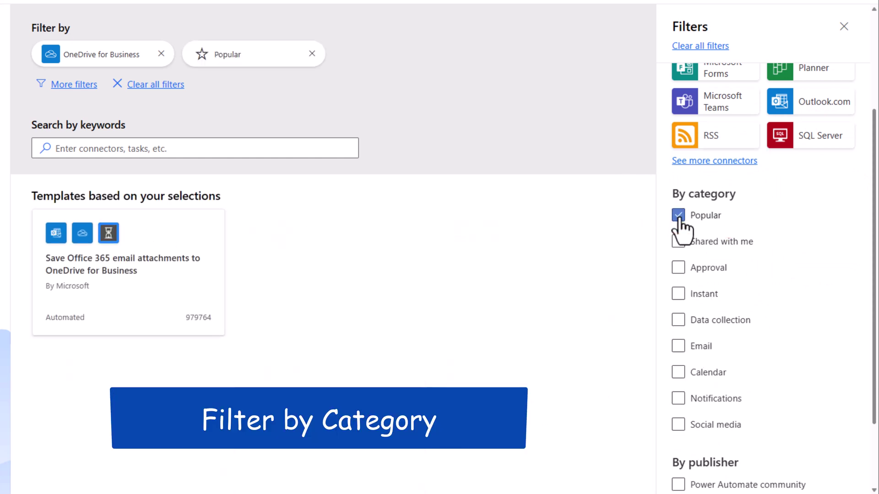
{"action": "left_click", "coordinate": [678, 269]}
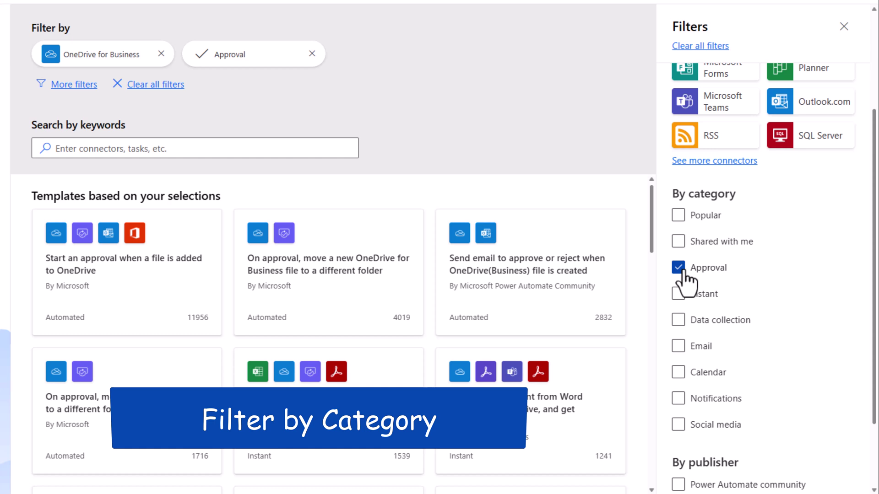
{"action": "left_click", "coordinate": [678, 268]}
{"action": "scroll", "coordinate": [687, 367], "scroll_direction": "down", "scroll_amount": 2}
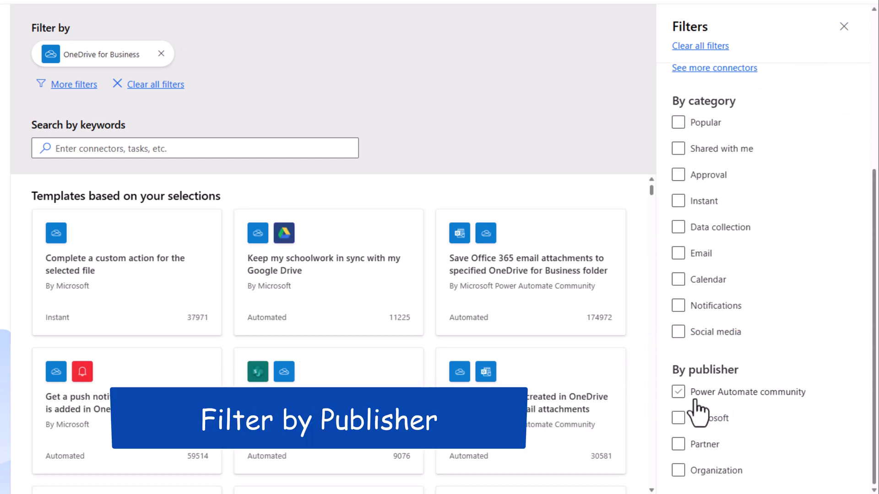
{"action": "left_click", "coordinate": [678, 418]}
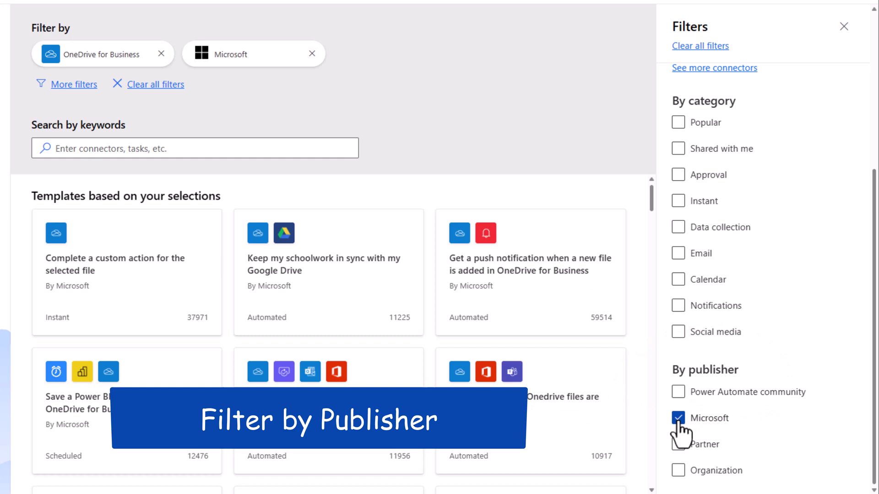
{"action": "left_click", "coordinate": [678, 420]}
{"action": "left_click", "coordinate": [678, 396]}
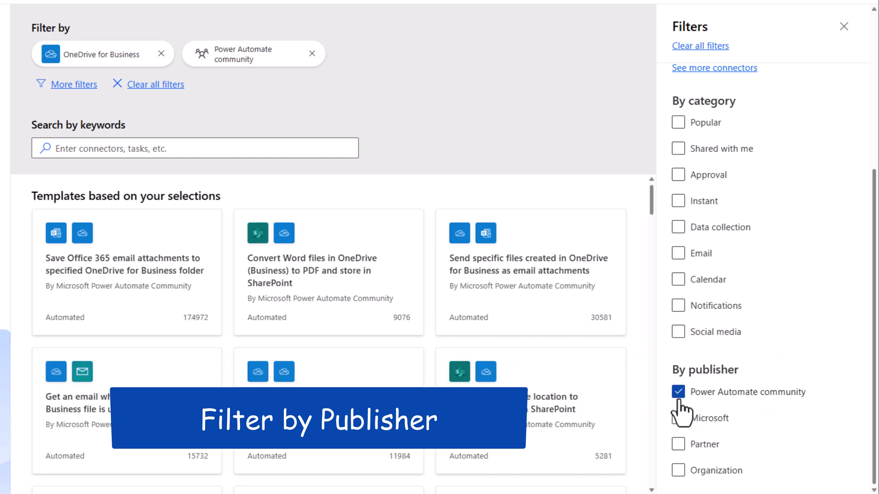
{"action": "left_click", "coordinate": [679, 393]}
Step: Tick the partner publisher filter and search templates for 'save attachments'
{"action": "left_click", "coordinate": [679, 444]}
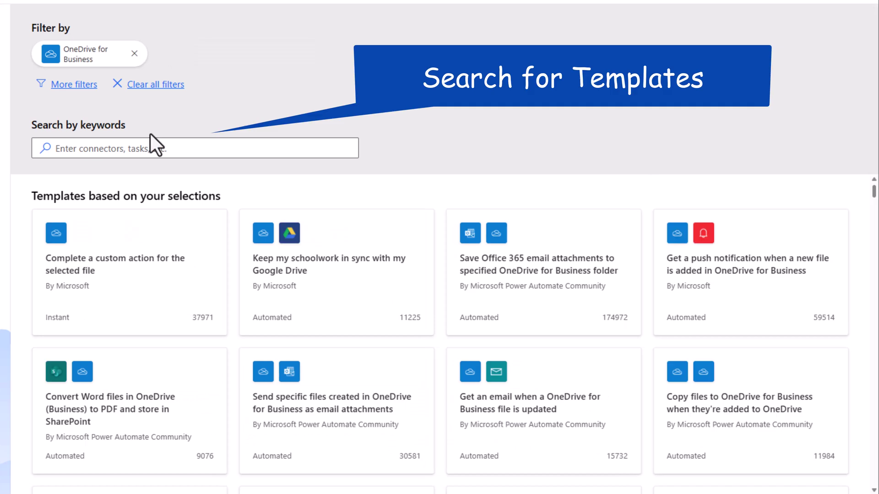
{"action": "left_click", "coordinate": [89, 156]}
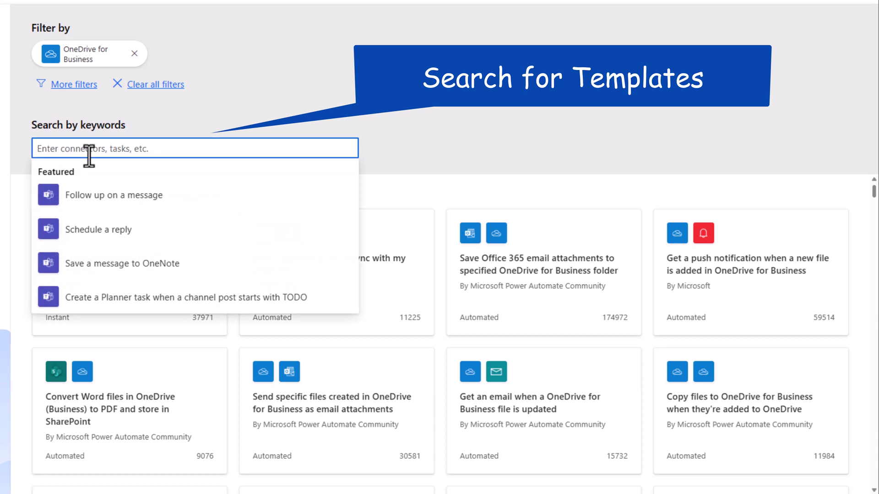
{"action": "type", "text": "save attachments"}
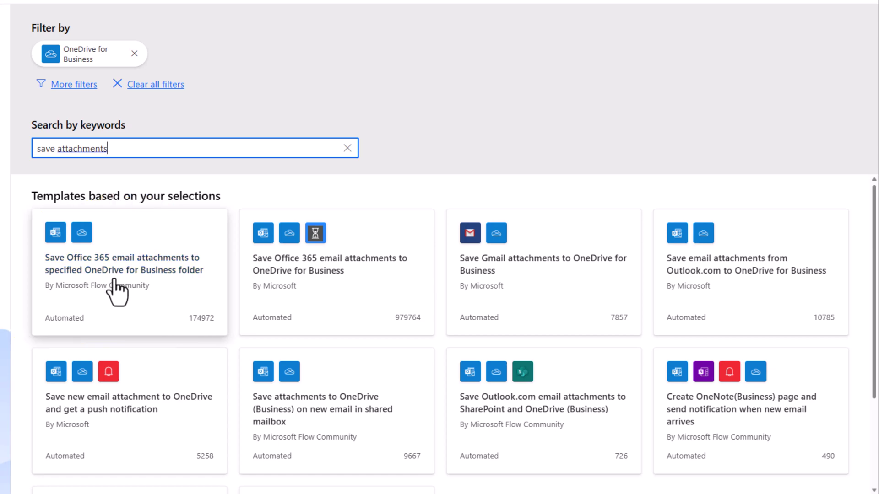
Step: Open the save-attachments-to-OneDrive-folder template and rename the flow 'Save email attachments to OneDrive'
{"action": "left_click", "coordinate": [94, 270]}
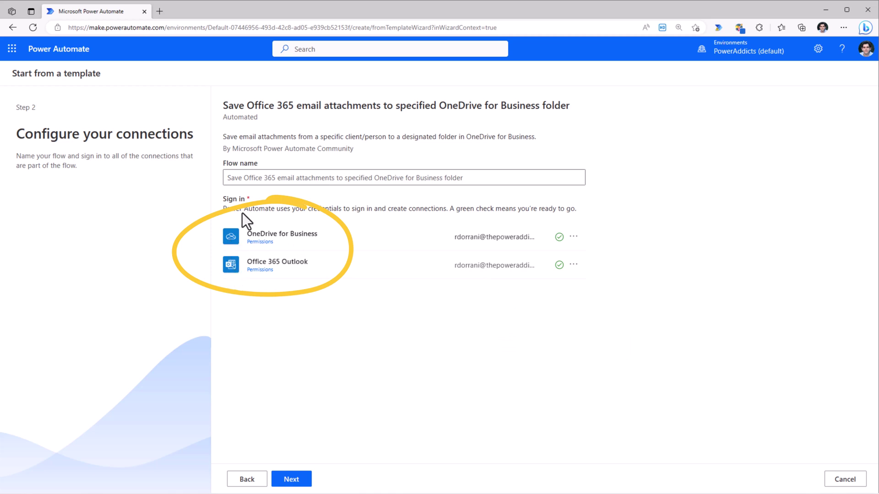
{"action": "left_click", "coordinate": [247, 177]}
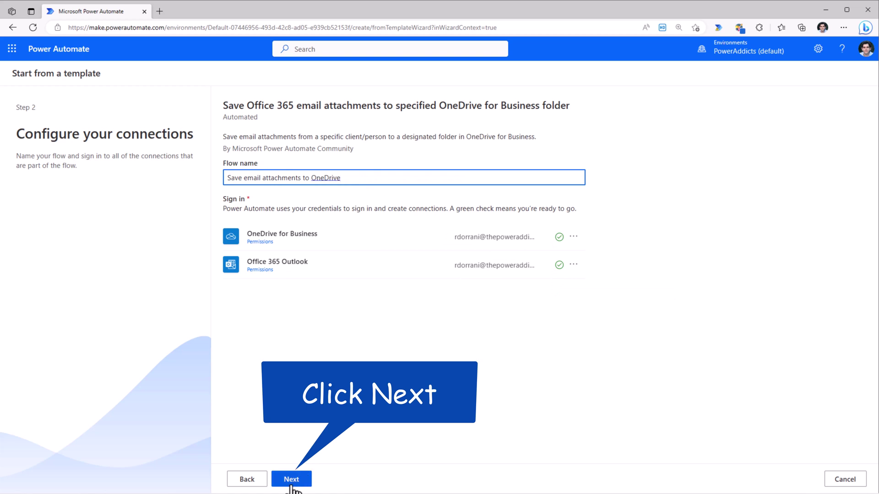
Step: Move the Apply to each loop above the Condition, then delete the Condition step
{"action": "left_click", "coordinate": [291, 485]}
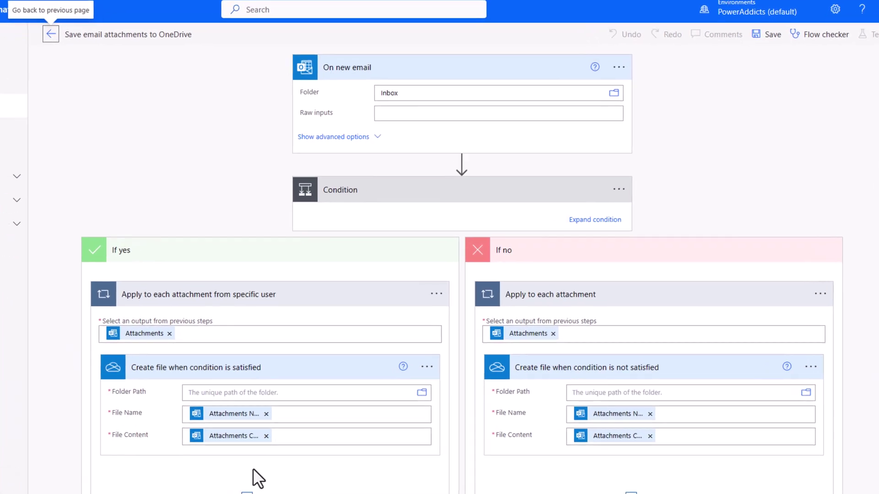
{"action": "left_click", "coordinate": [379, 209]}
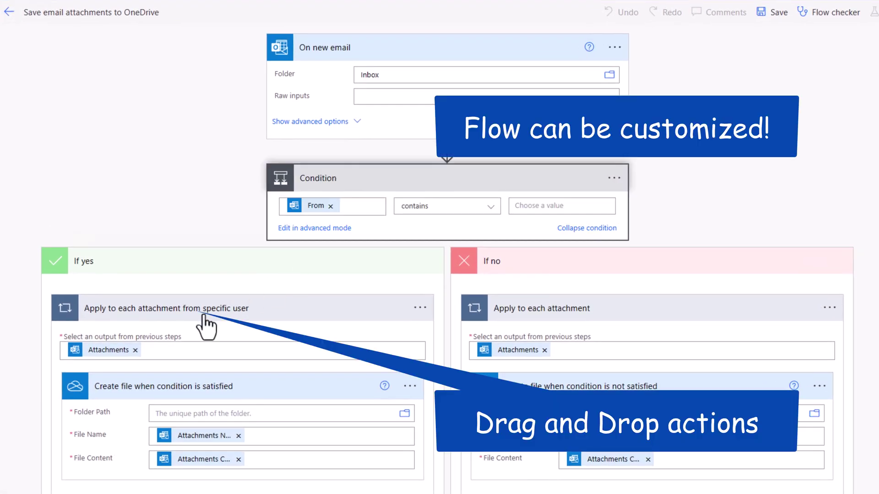
{"action": "left_click_drag", "start_coordinate": [132, 323], "coordinate": [424, 173]}
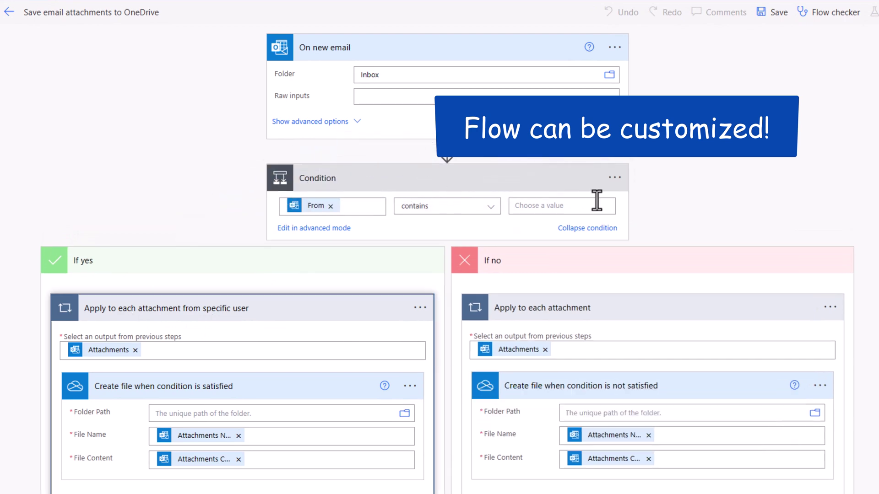
{"action": "scroll", "coordinate": [623, 449], "scroll_direction": "down", "scroll_amount": 1}
{"action": "left_click", "coordinate": [616, 437]}
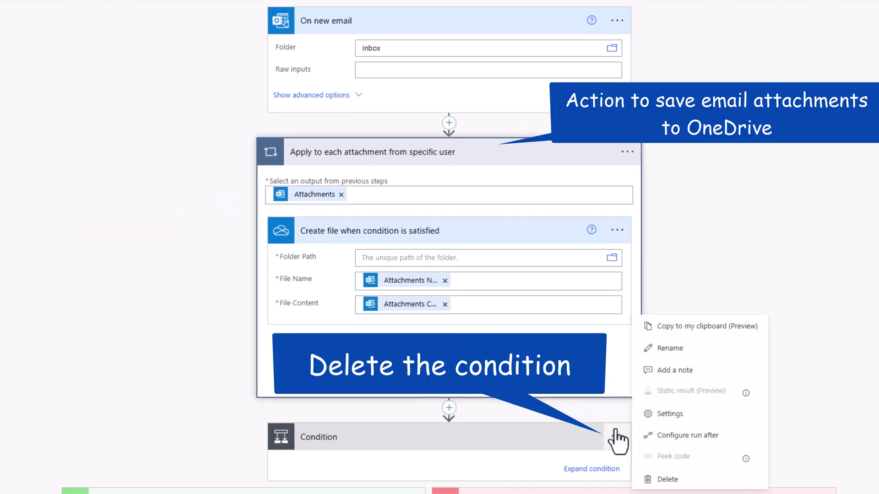
{"action": "left_click", "coordinate": [667, 480]}
{"action": "left_click", "coordinate": [401, 248]}
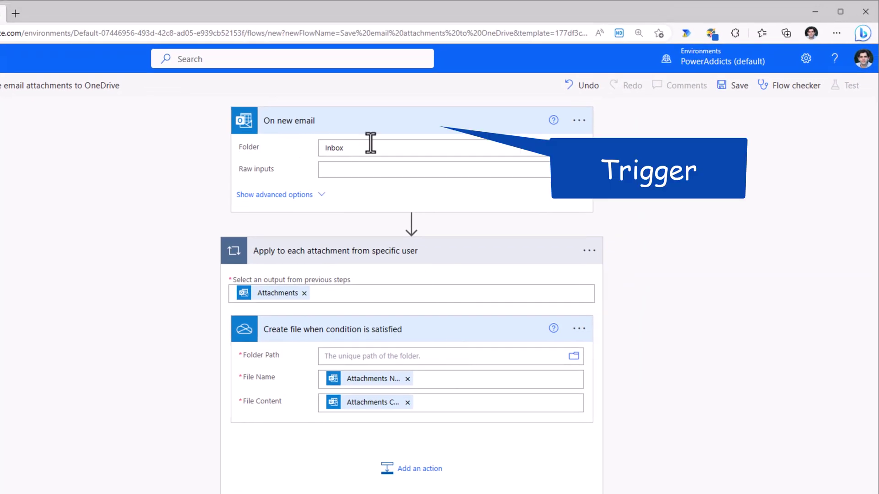
Step: Set the OneDrive folder path to /Documents and save the flow
{"action": "left_click", "coordinate": [319, 196]}
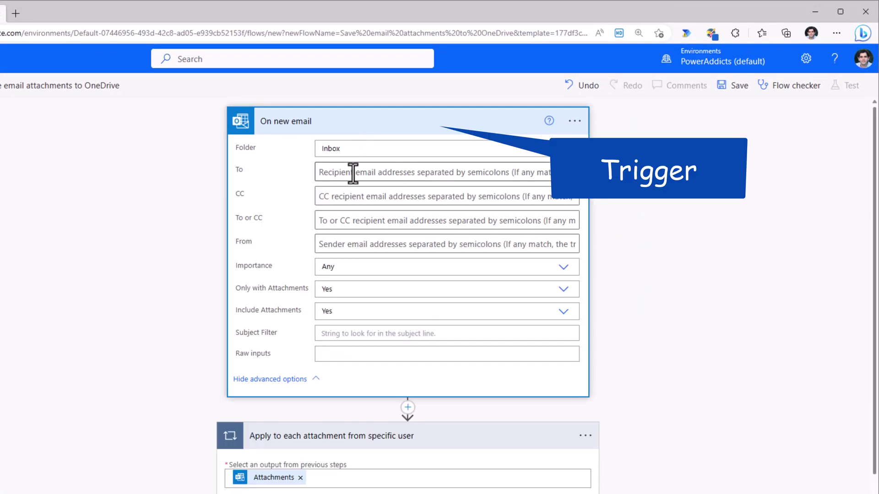
{"action": "left_click", "coordinate": [325, 124]}
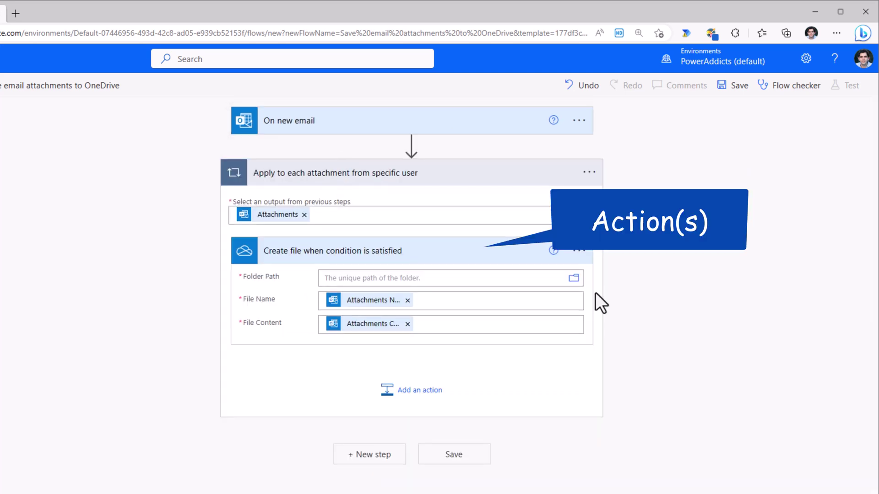
{"action": "left_click", "coordinate": [575, 279]}
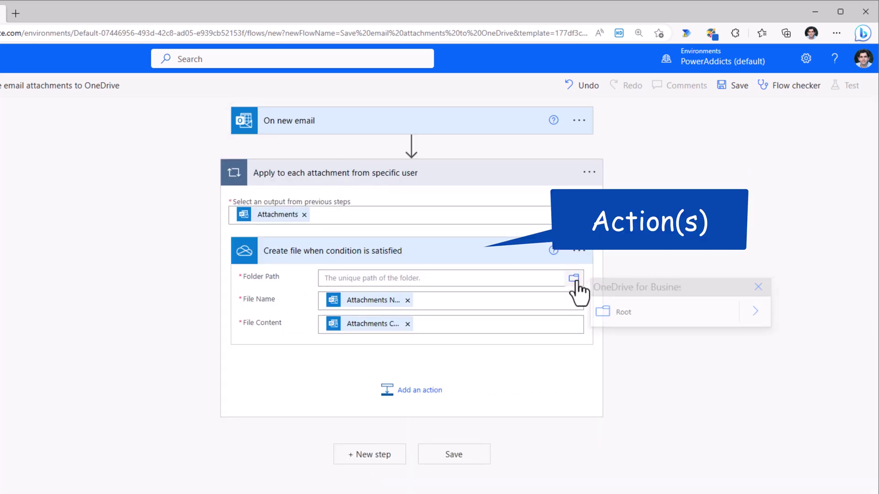
{"action": "left_click", "coordinate": [758, 314]}
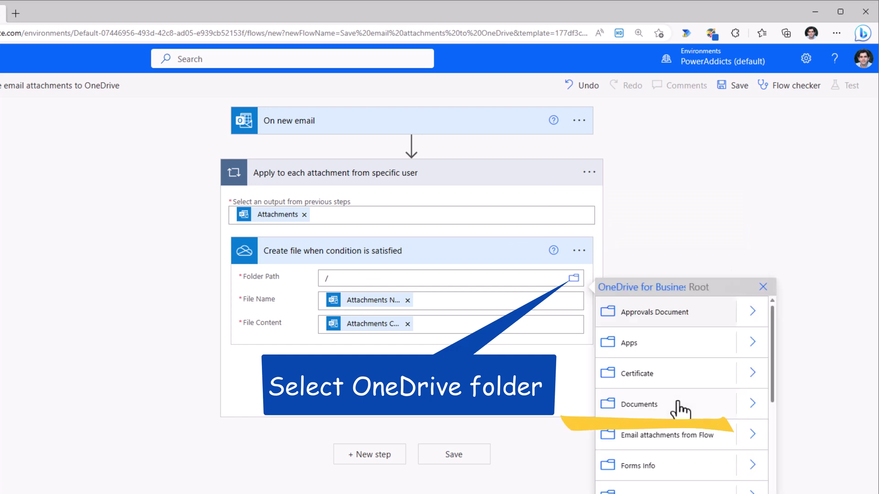
{"action": "left_click", "coordinate": [681, 407]}
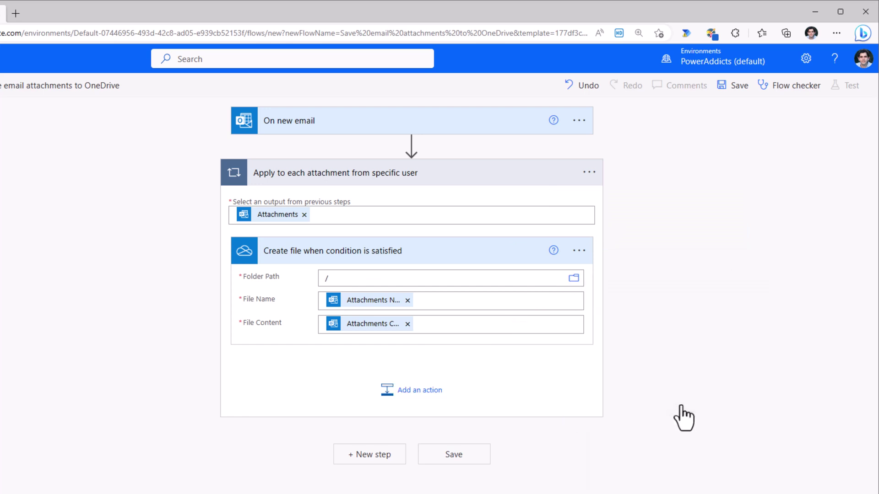
{"action": "left_click", "coordinate": [738, 87]}
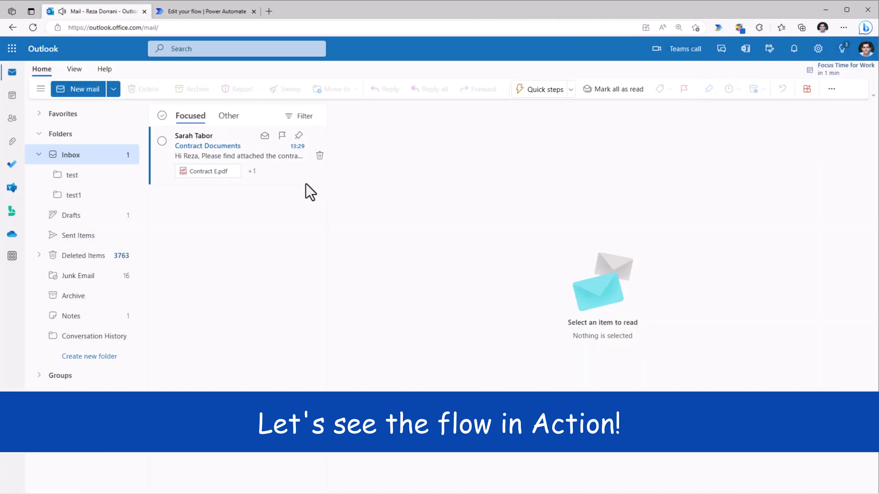
Step: Open the Contract Documents email with its PDF attachments in the Outlook inbox
{"action": "left_click", "coordinate": [226, 150]}
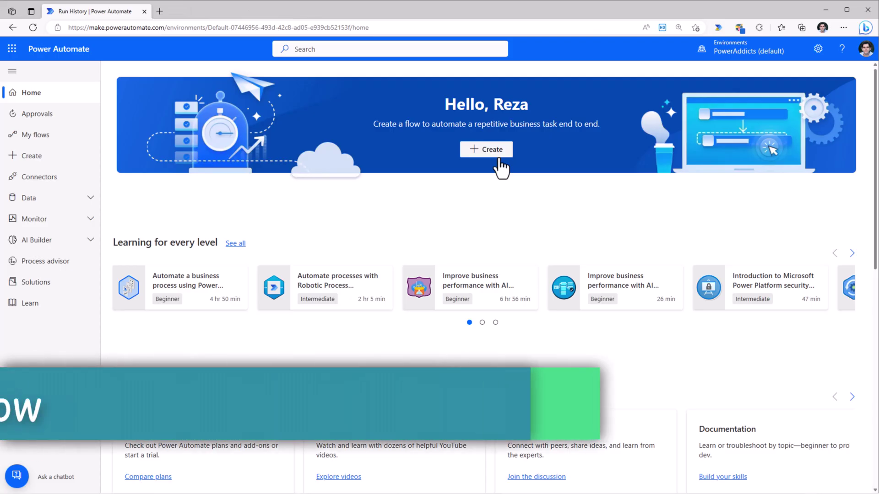
Step: Choose Create on the home banner, then the Build your own option
{"action": "left_click", "coordinate": [486, 153]}
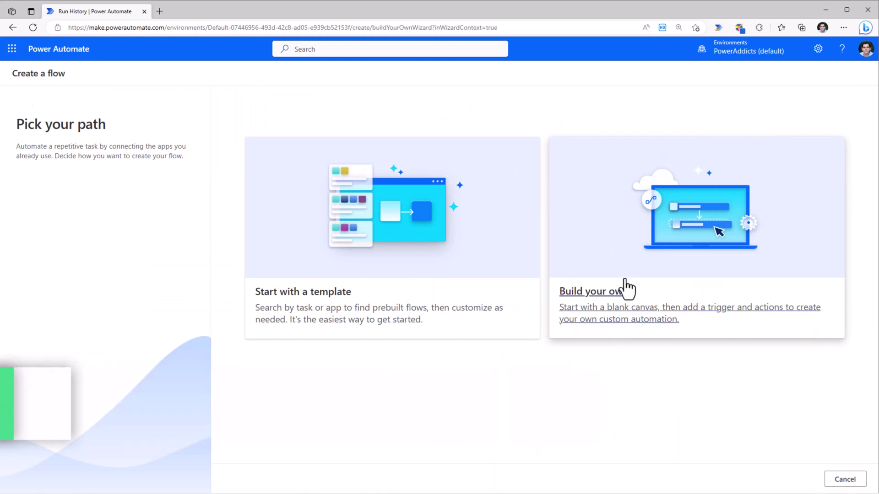
{"action": "left_click", "coordinate": [625, 290]}
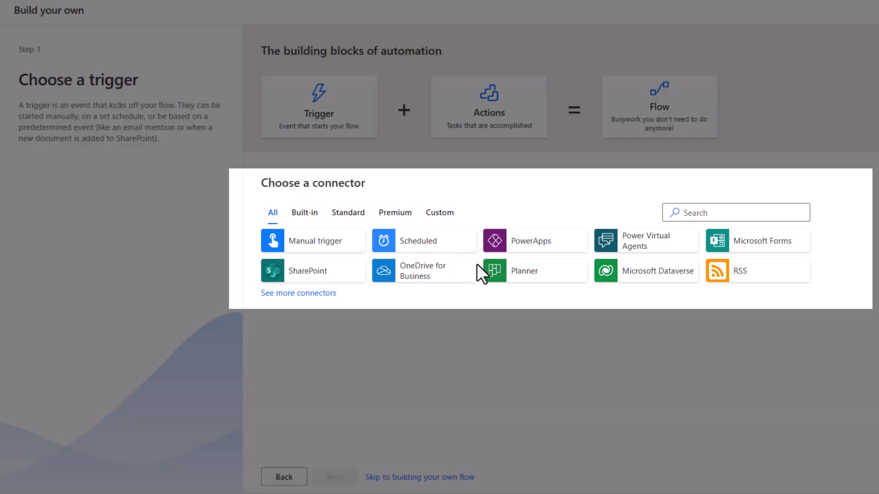
Step: Browse the Built-in, Standard and Premium connectors, try a 'sql' search, then pick Manual trigger
{"action": "left_click", "coordinate": [306, 213]}
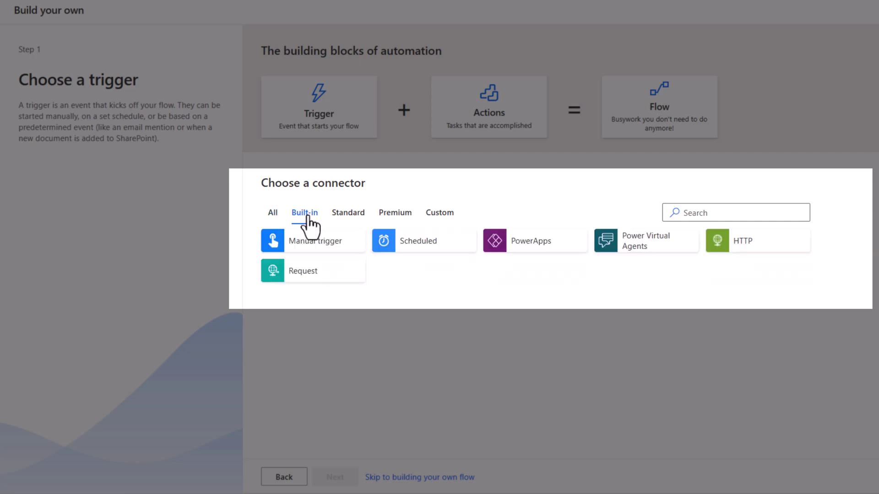
{"action": "left_click", "coordinate": [353, 221]}
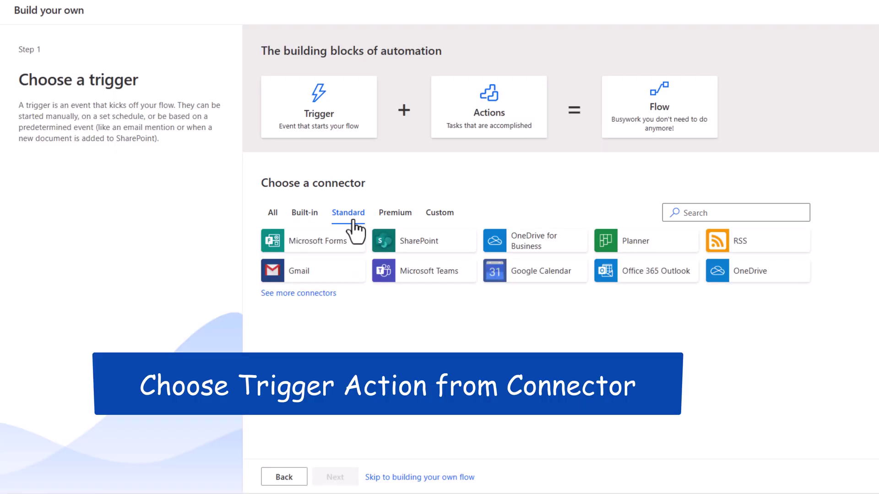
{"action": "left_click", "coordinate": [332, 293]}
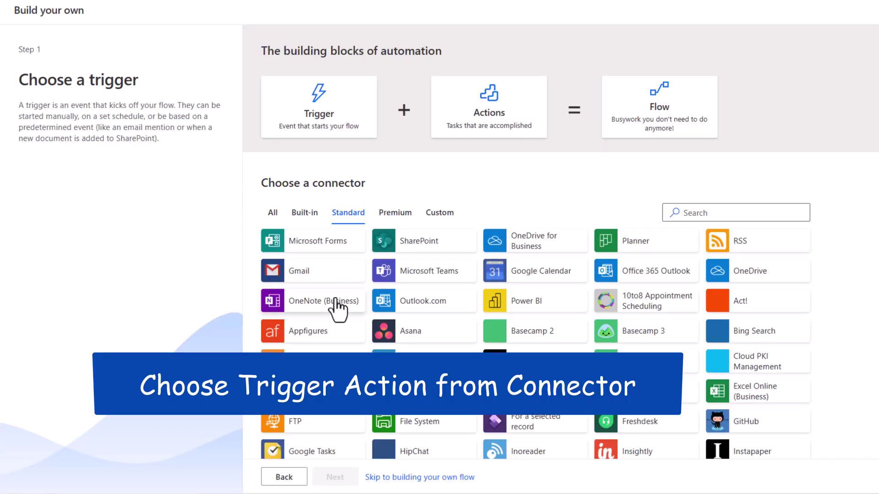
{"action": "left_click", "coordinate": [391, 219]}
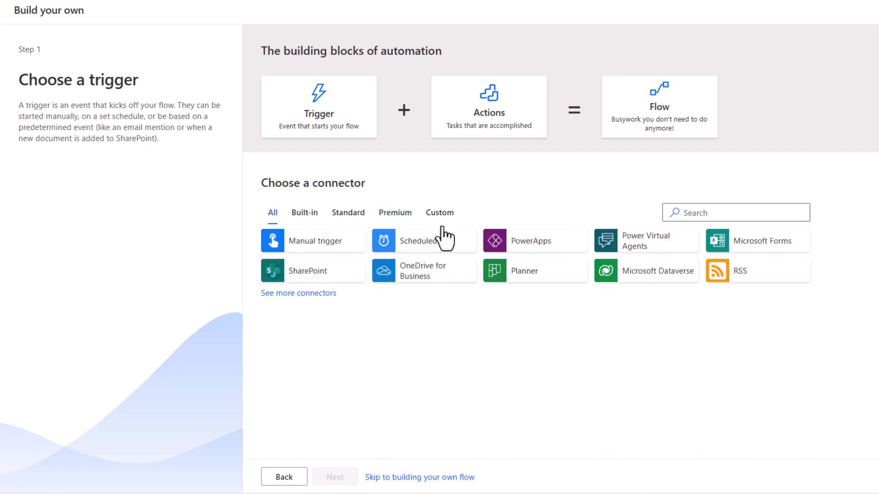
{"action": "left_click", "coordinate": [727, 213]}
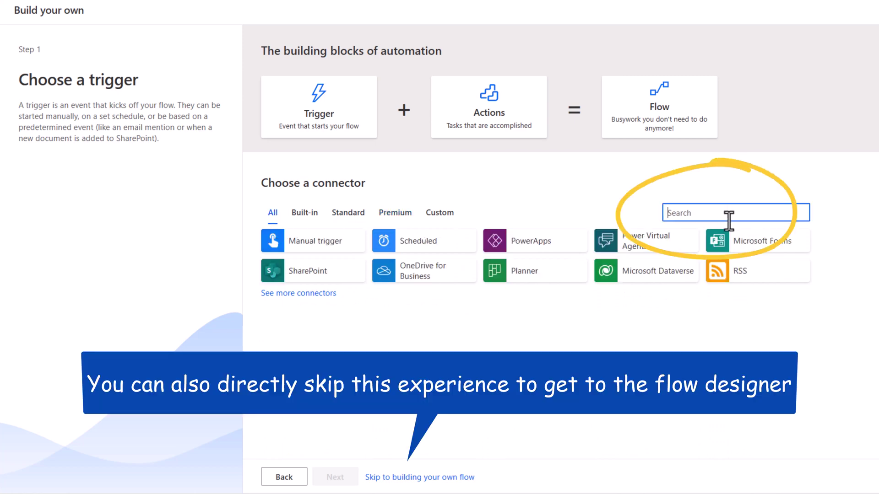
{"action": "type", "text": "sql"}
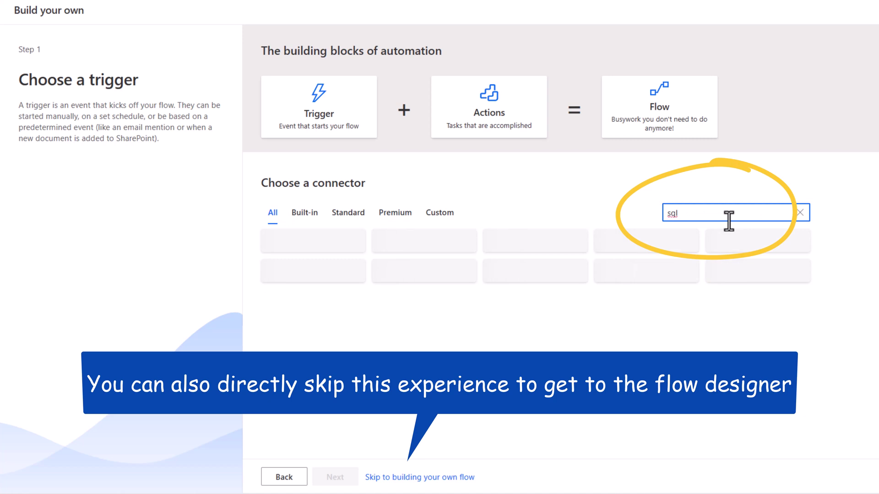
{"action": "left_click", "coordinate": [800, 213]}
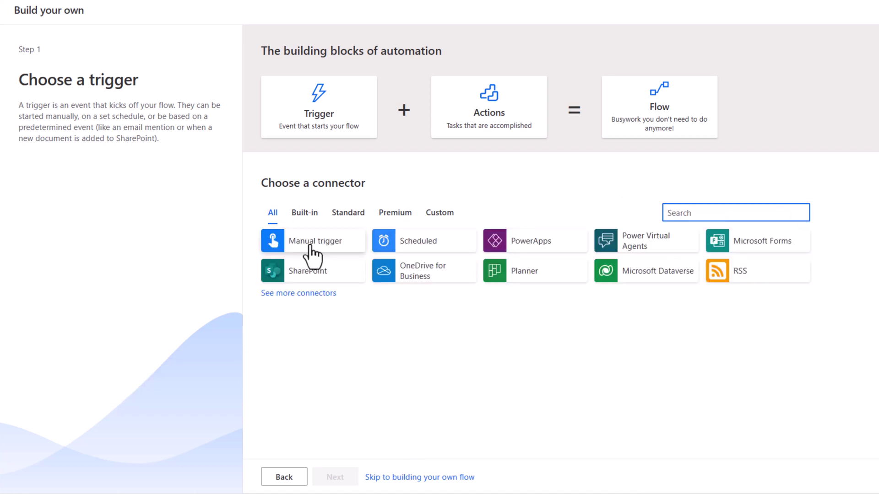
{"action": "left_click", "coordinate": [310, 248]}
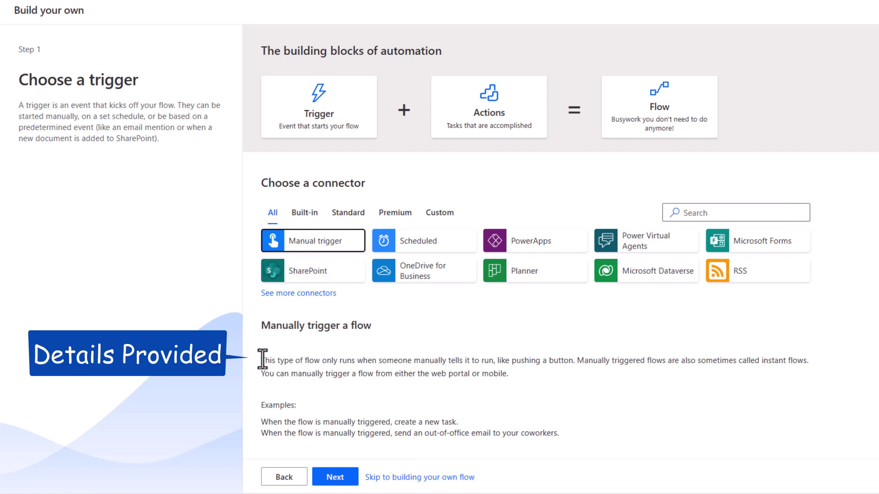
Step: Add an Office 365 Outlook Send an email (V2) action after the manual trigger
{"action": "left_click", "coordinate": [338, 478]}
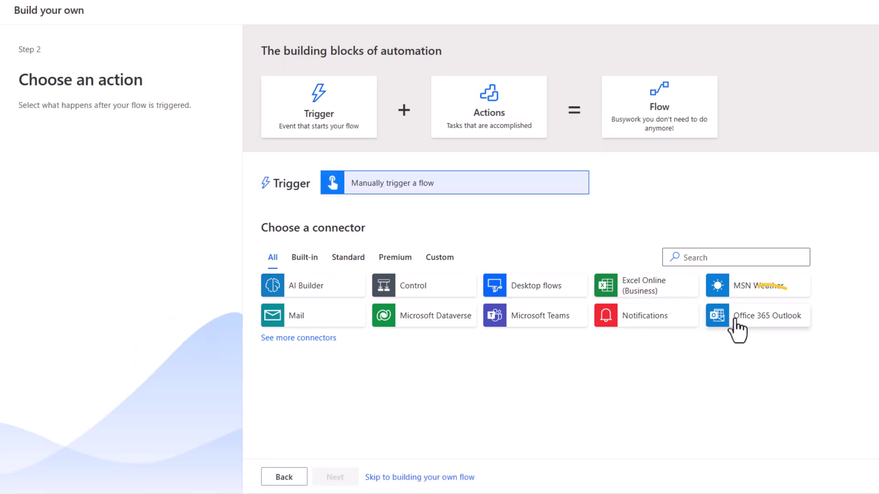
{"action": "left_click", "coordinate": [735, 321]}
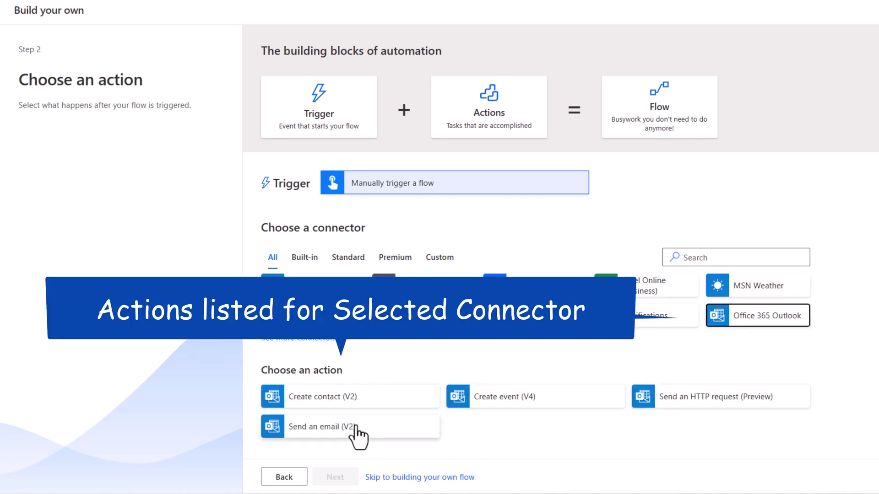
{"action": "scroll", "coordinate": [412, 417], "scroll_direction": "down", "scroll_amount": 1}
{"action": "left_click", "coordinate": [298, 423]}
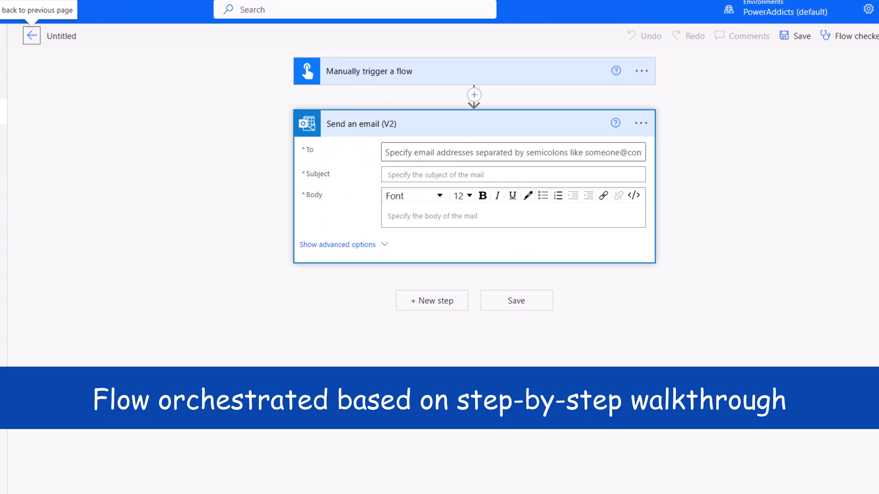
Step: Expand the trigger and email action, browsing standard connectors for another step without adding one
{"action": "left_click", "coordinate": [380, 76]}
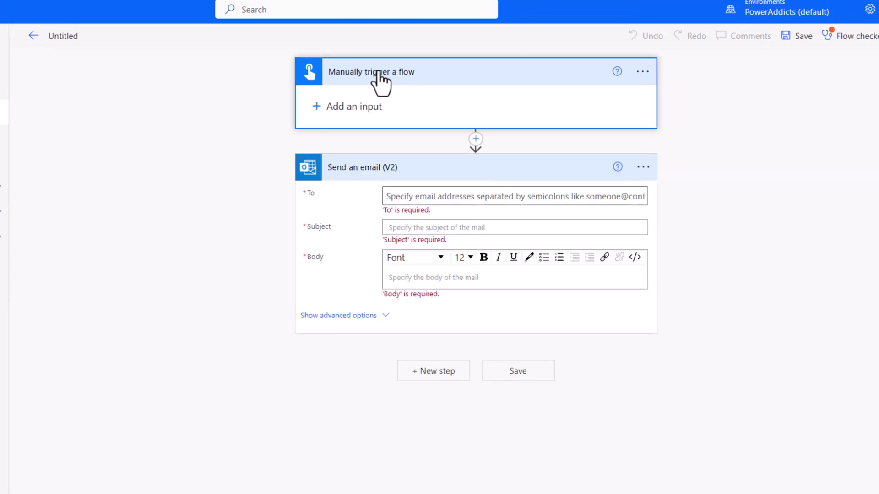
{"action": "left_click", "coordinate": [398, 196]}
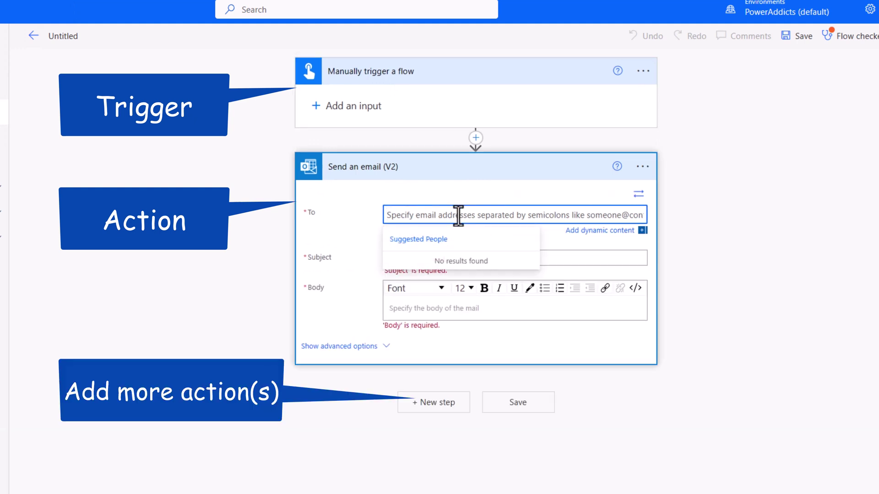
{"action": "left_click", "coordinate": [428, 403]}
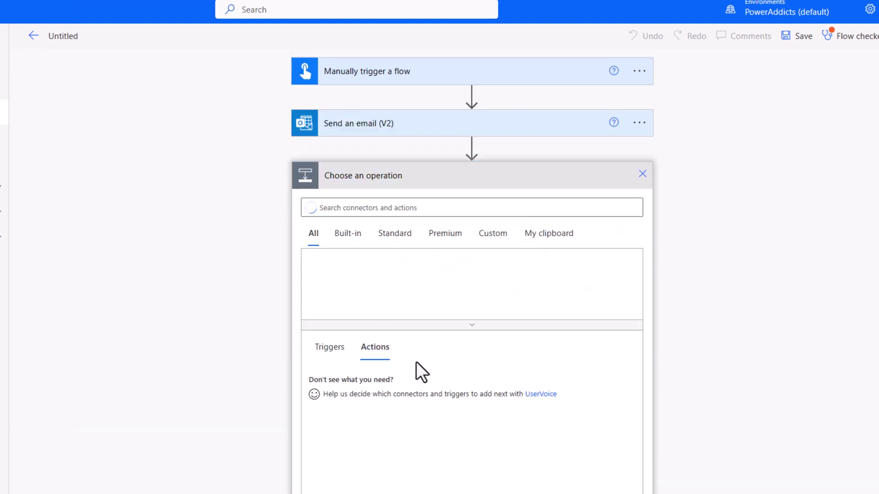
{"action": "left_click", "coordinate": [394, 233]}
{"action": "left_click", "coordinate": [472, 324]}
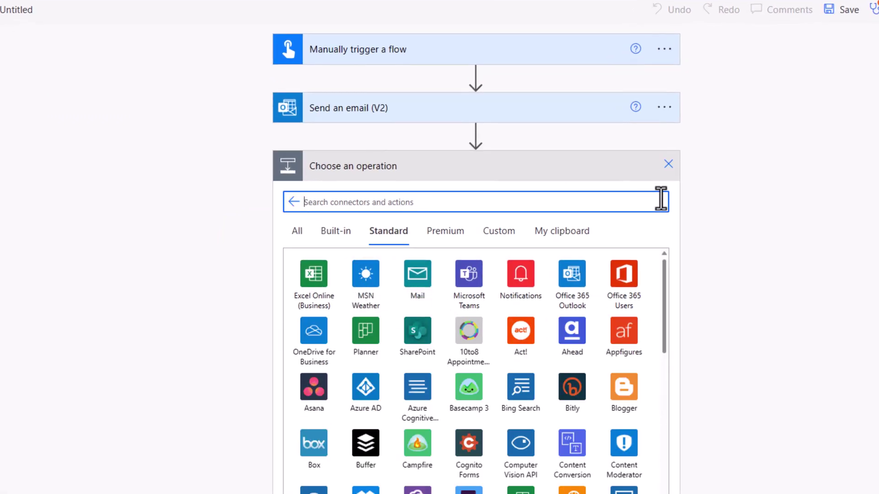
{"action": "left_click", "coordinate": [669, 163]}
{"action": "left_click", "coordinate": [422, 110]}
{"action": "left_click", "coordinate": [302, 49]}
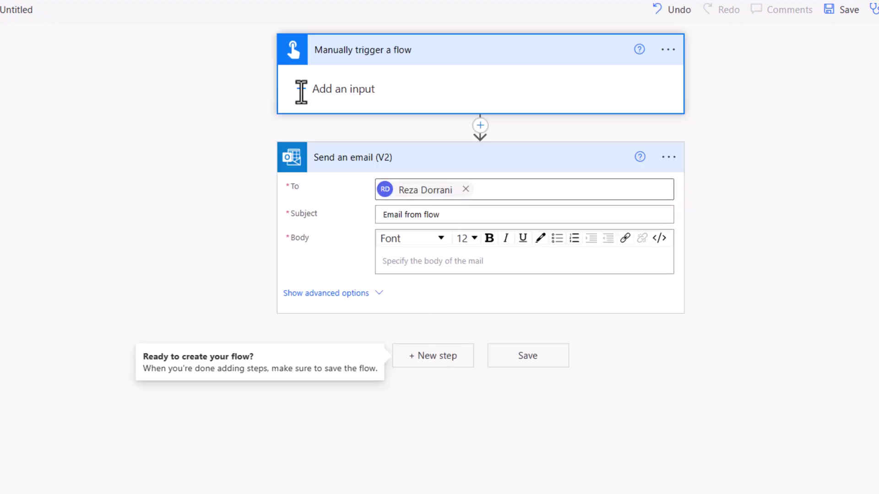
Step: Add a text input 'Email Body' to the trigger and insert it into the email body
{"action": "left_click", "coordinate": [302, 90]}
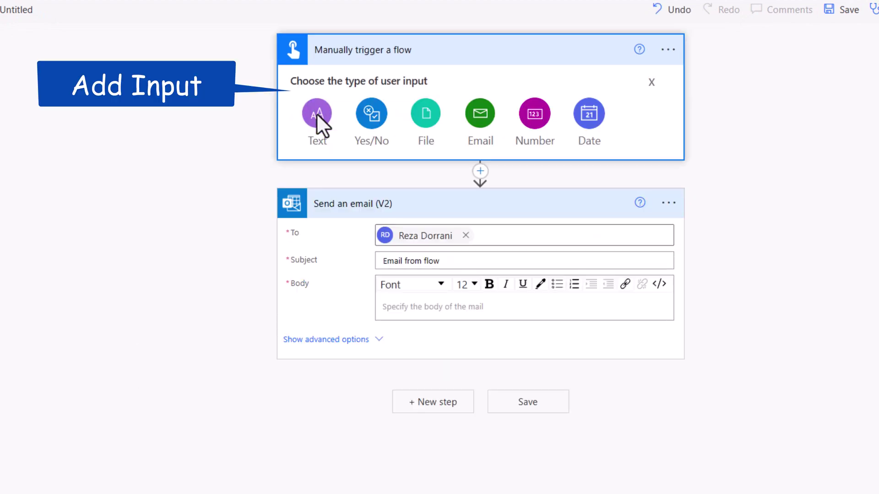
{"action": "left_click", "coordinate": [317, 113]}
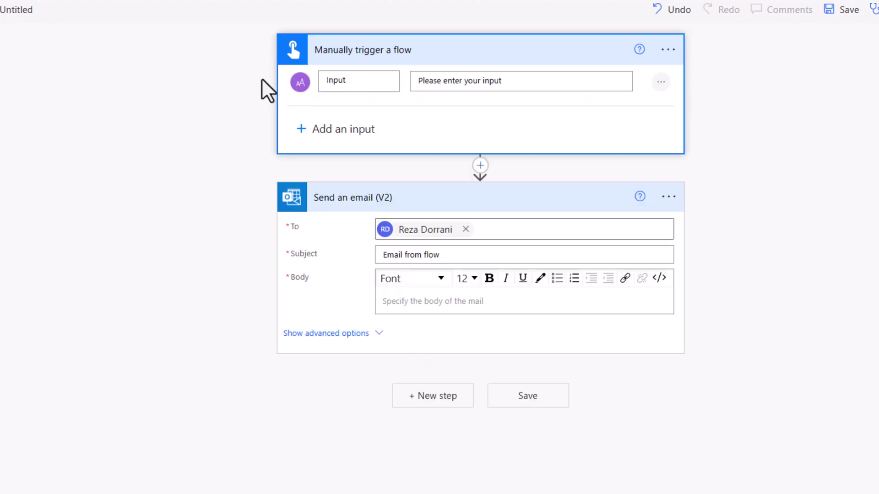
{"action": "type", "text": "Email Body"}
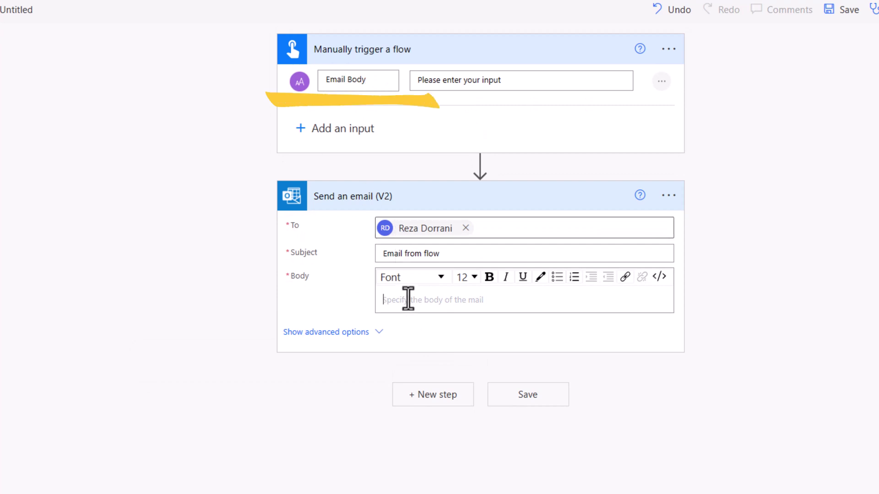
{"action": "left_click", "coordinate": [408, 299]}
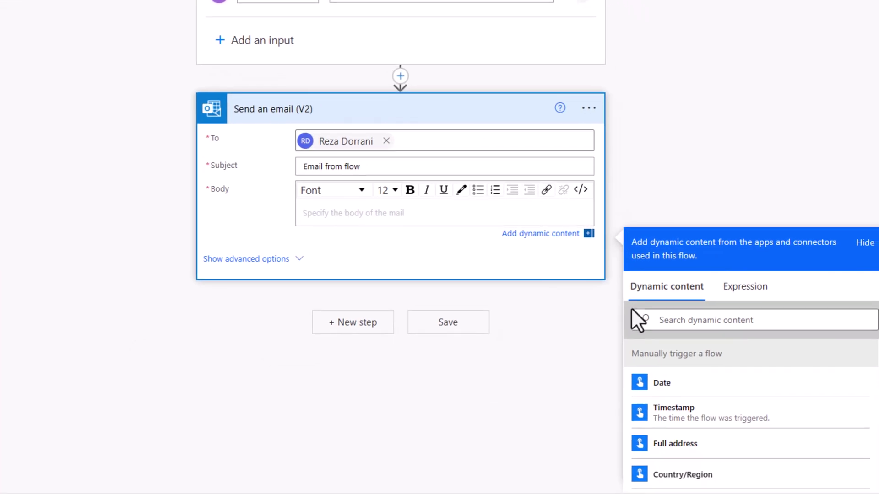
{"action": "left_click", "coordinate": [752, 400]}
{"action": "type", "text": "email"}
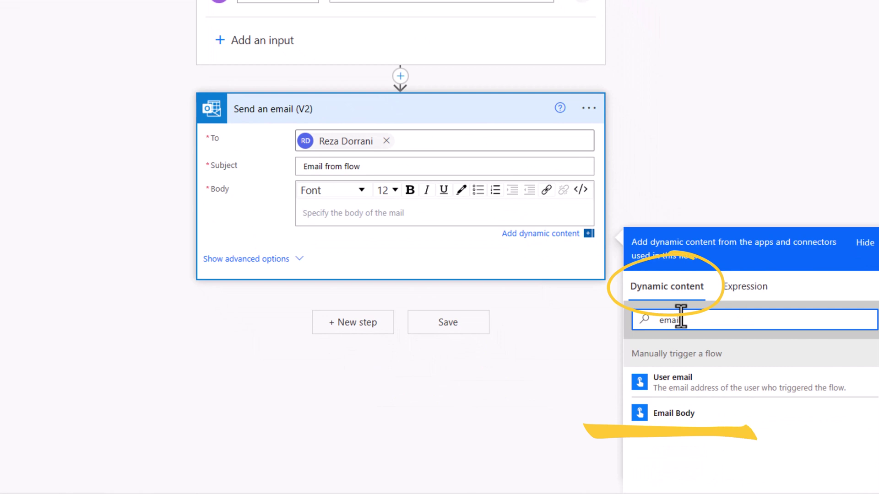
{"action": "left_click", "coordinate": [680, 426]}
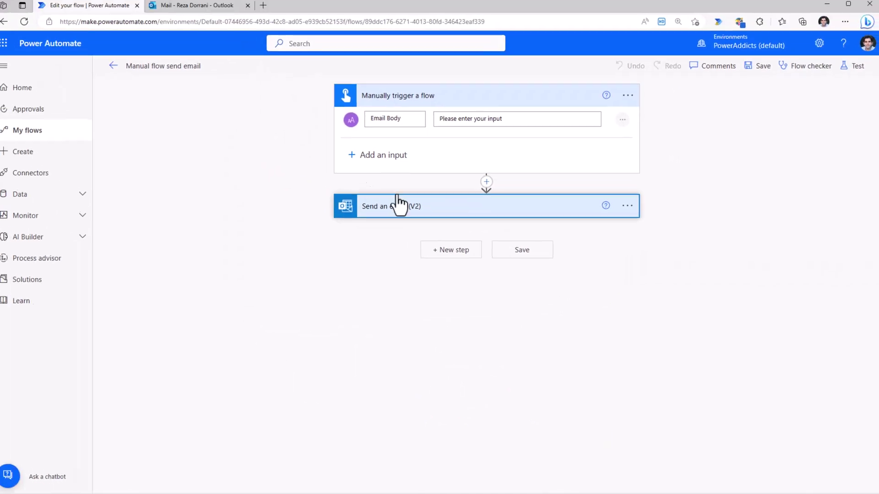
Step: Review the email action, save the flow, and return to its details page
{"action": "left_click", "coordinate": [394, 202]}
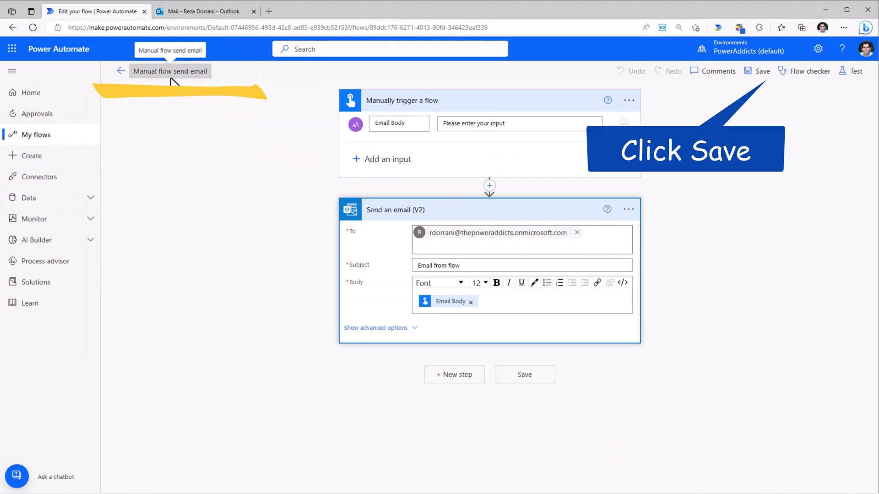
{"action": "left_click", "coordinate": [759, 71]}
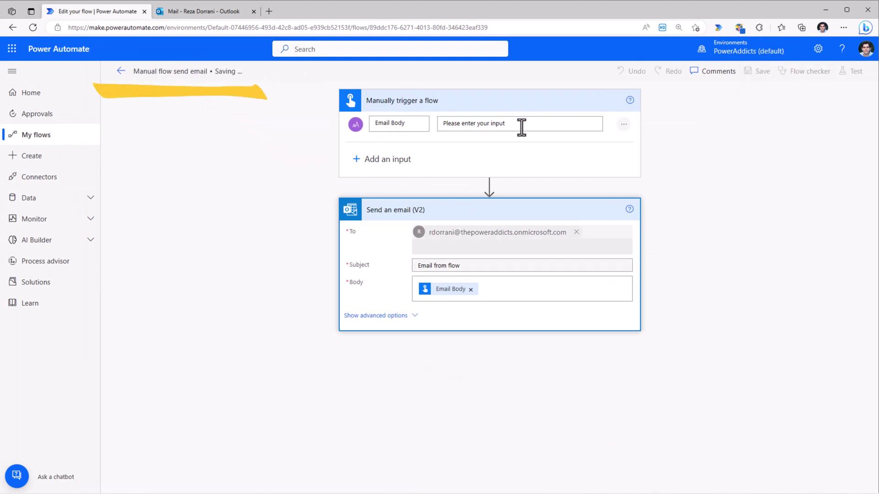
{"action": "left_click", "coordinate": [121, 72]}
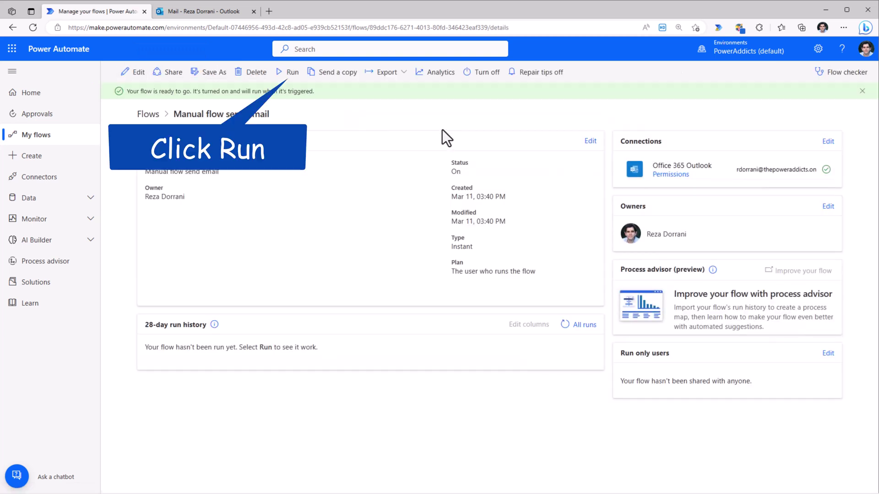
Step: Run the flow manually with the message 'Hope you are enjoying the video!'
{"action": "left_click", "coordinate": [290, 75]}
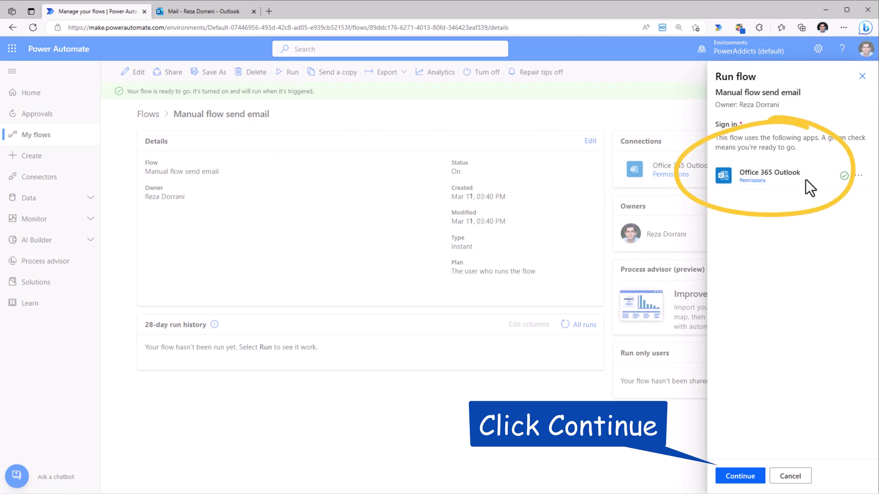
{"action": "left_click", "coordinate": [737, 476]}
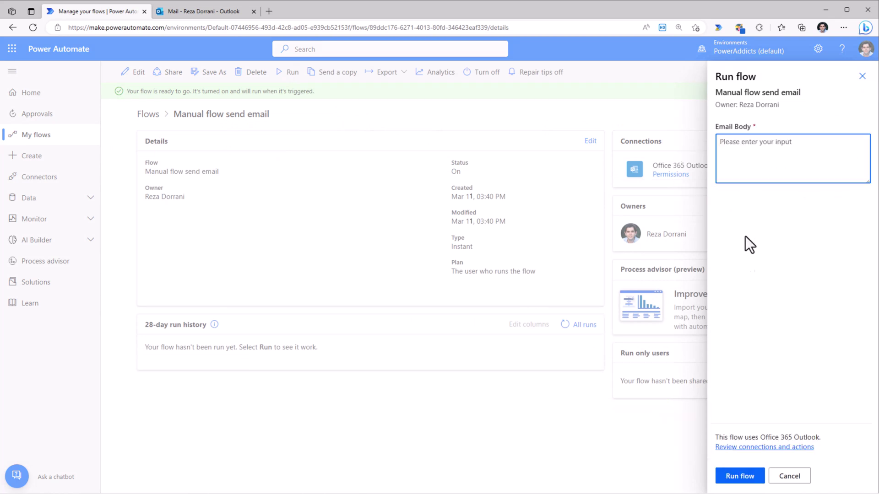
{"action": "type", "text": "Hope you are enjoying the video!"}
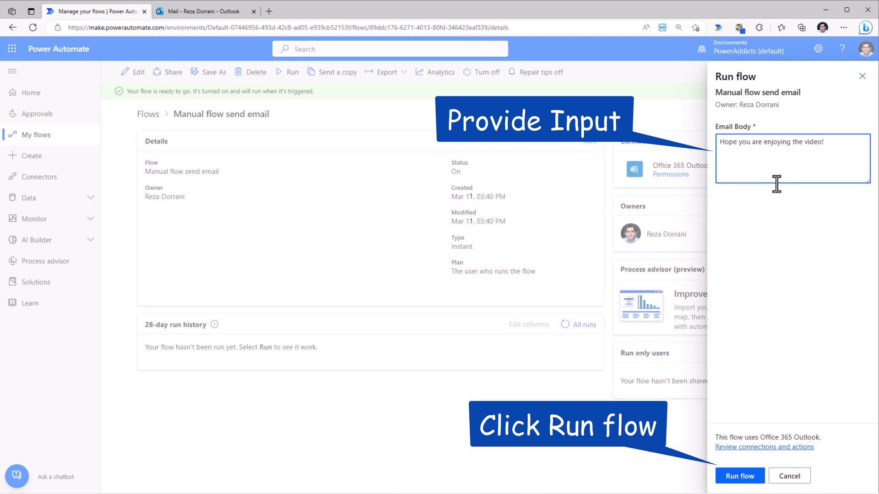
{"action": "left_click", "coordinate": [738, 476]}
{"action": "left_click", "coordinate": [738, 476]}
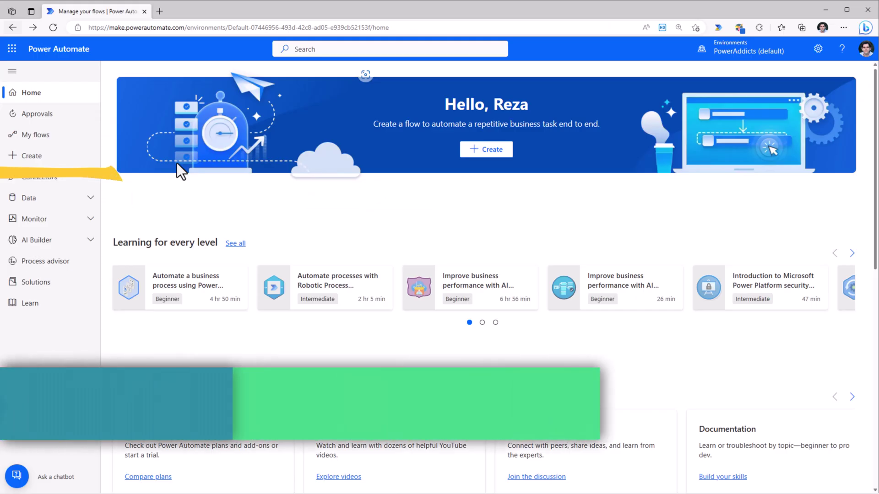
Step: Describe a new flow as 'post forms response to an email' and accept the AI suggestion
{"action": "left_click", "coordinate": [54, 161]}
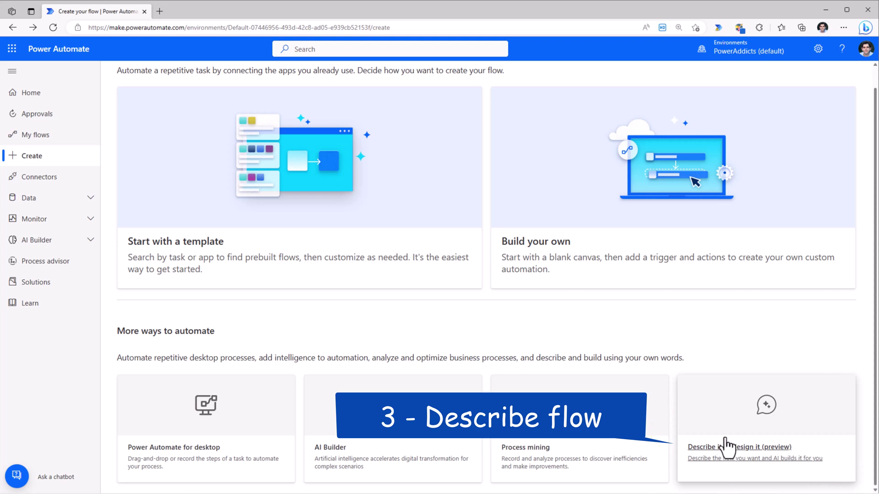
{"action": "left_click", "coordinate": [730, 451]}
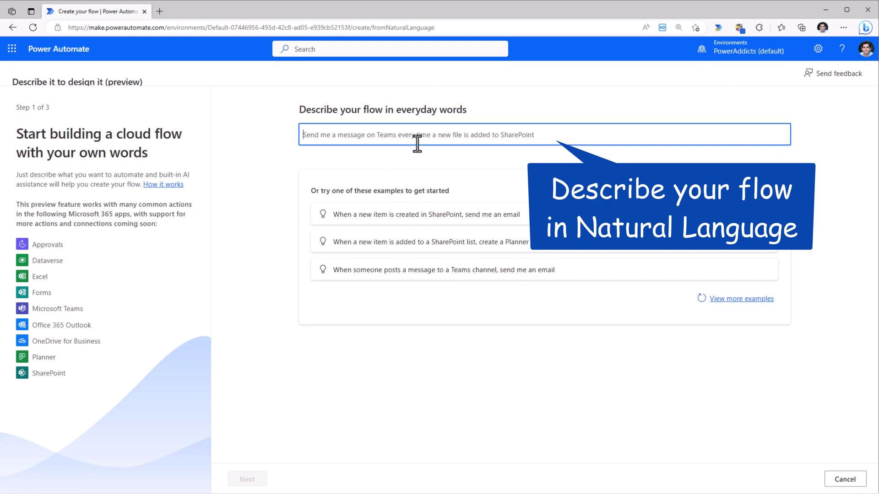
{"action": "type", "text": "post forms response to an email"}
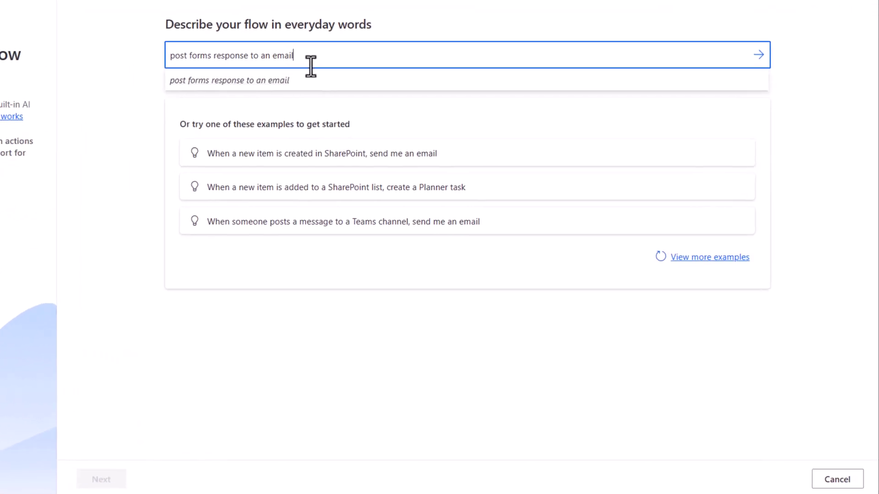
{"action": "key", "text": "Return"}
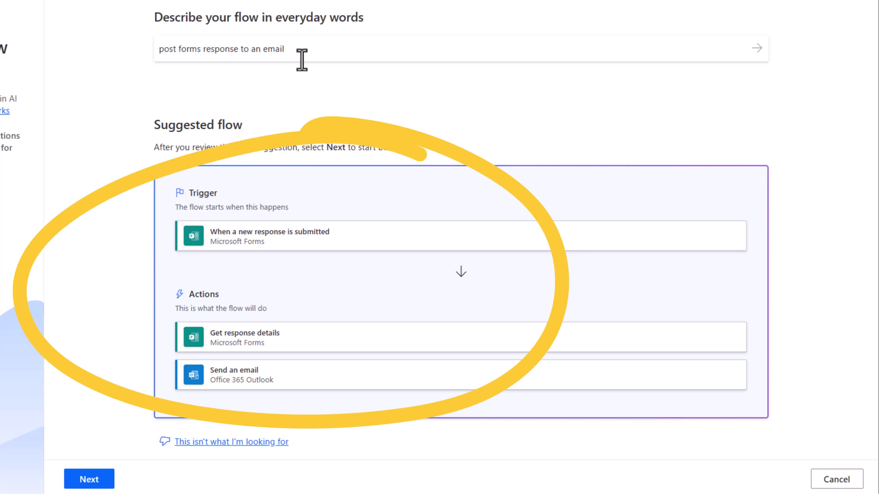
{"action": "left_click", "coordinate": [102, 478]}
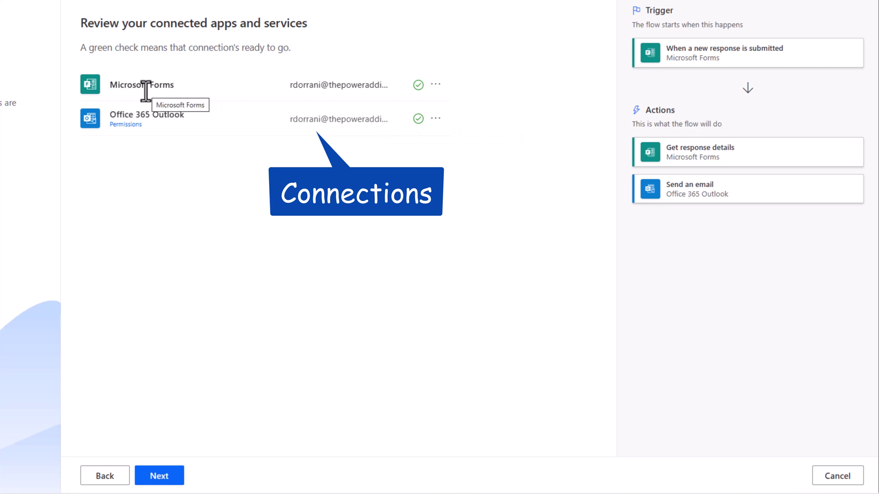
Step: Confirm connections and choose Product Feedback Survey as the form for both the trigger and response details
{"action": "left_click", "coordinate": [173, 480]}
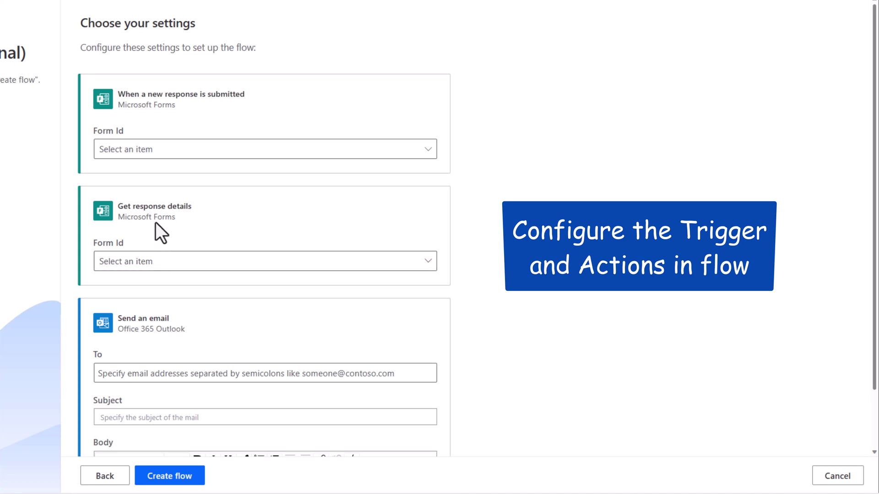
{"action": "left_click", "coordinate": [155, 158]}
{"action": "type", "text": "prod"}
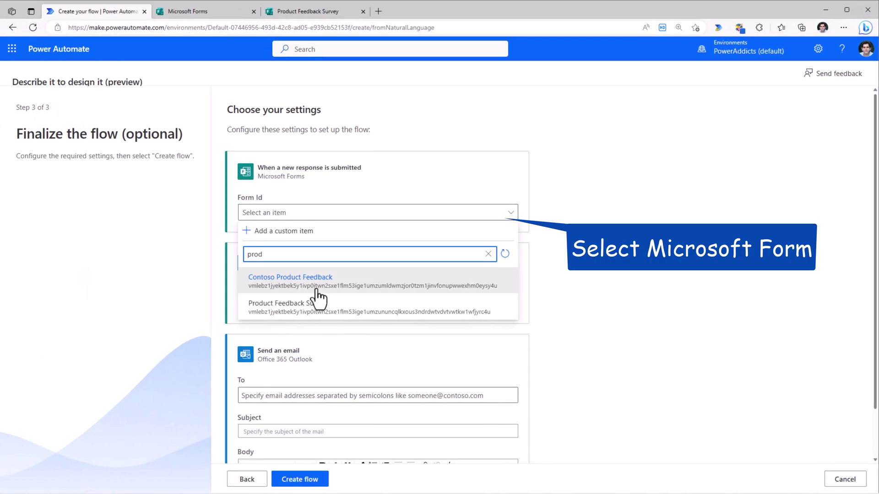
{"action": "left_click", "coordinate": [316, 308]}
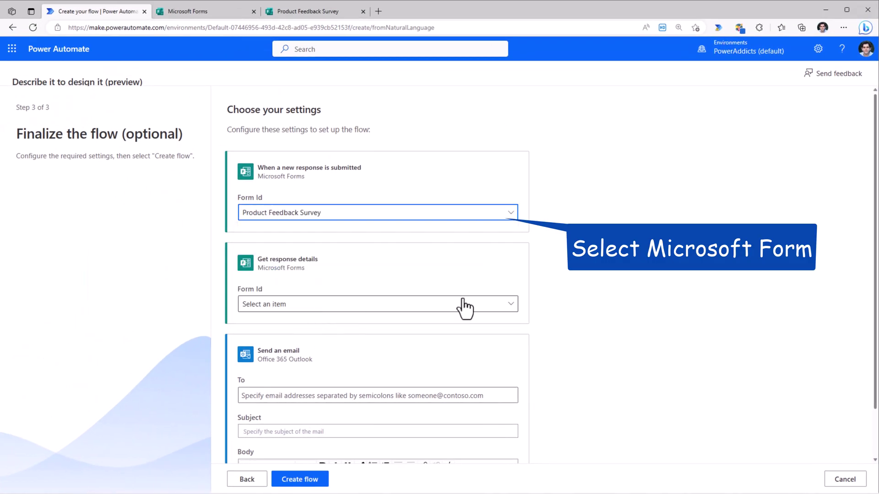
{"action": "left_click", "coordinate": [290, 310]}
{"action": "type", "text": "product"}
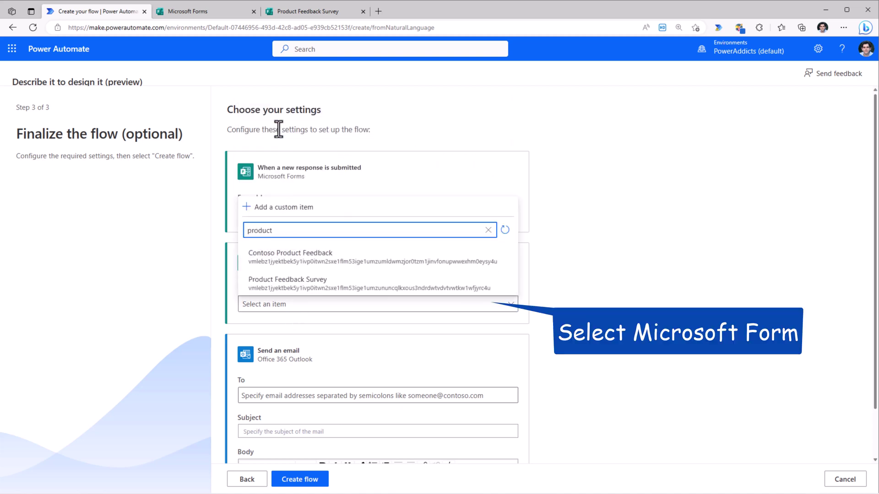
{"action": "left_click", "coordinate": [313, 281]}
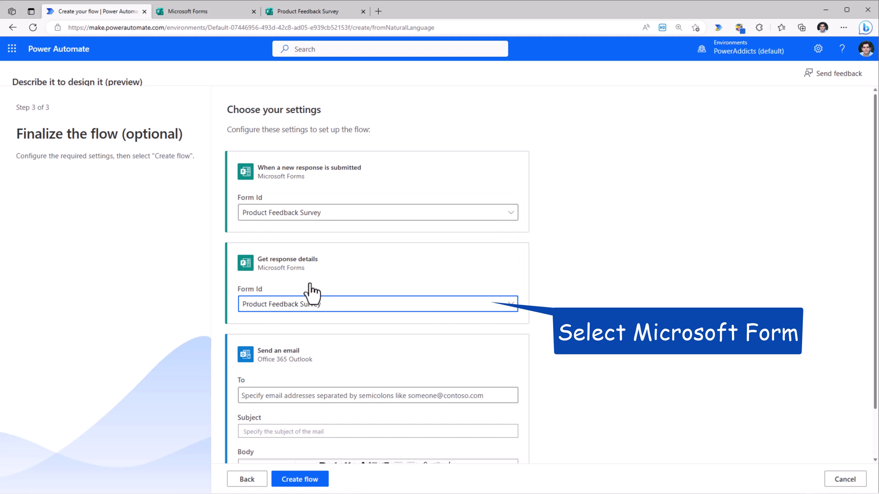
Step: Set the email recipient and subject 'Product Feedback Survey Response Received', then create the flow
{"action": "scroll", "coordinate": [313, 321], "scroll_direction": "down", "scroll_amount": 1}
{"action": "left_click", "coordinate": [295, 341]}
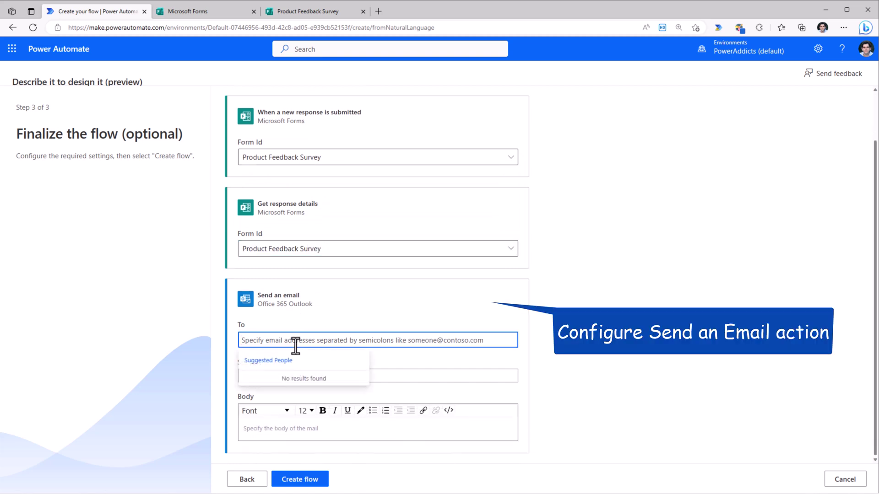
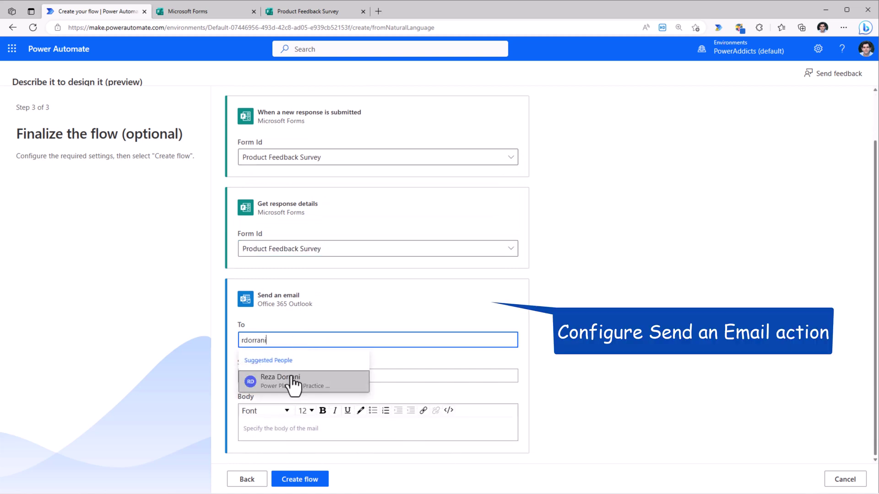
{"action": "left_click", "coordinate": [293, 385]}
{"action": "left_click", "coordinate": [278, 377]}
{"action": "type", "text": "Product Feedback Survey Response Received"}
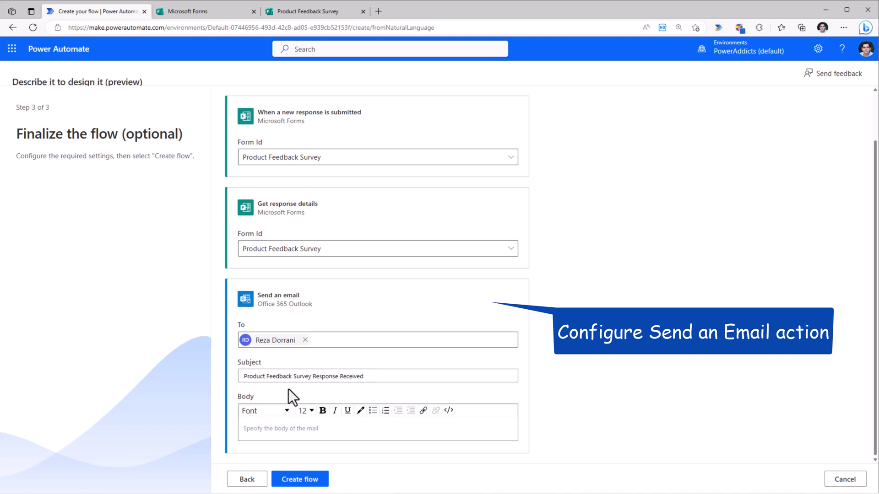
{"action": "left_click", "coordinate": [294, 432]}
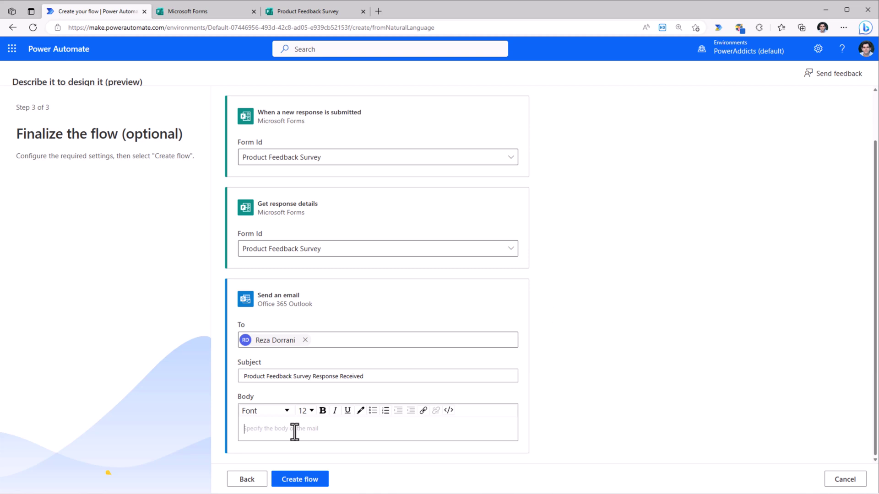
{"action": "left_click", "coordinate": [298, 481]}
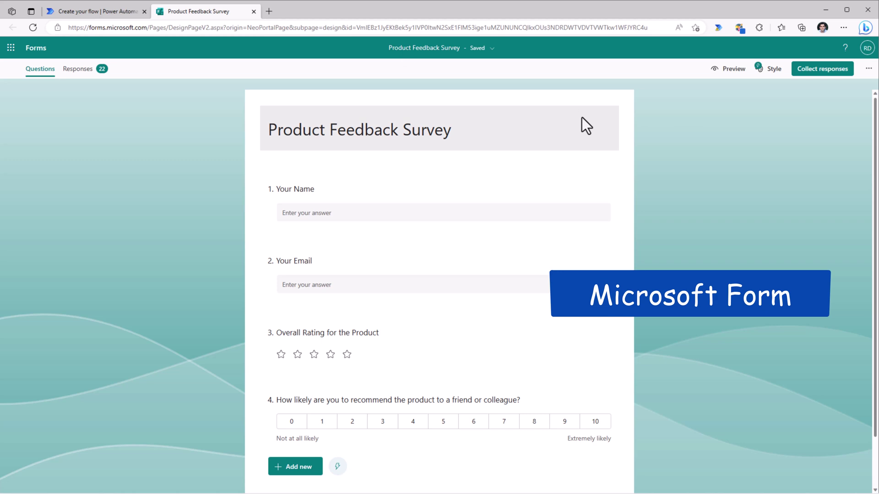
Step: Scroll through the survey's name, email, rating and recommendation questions
{"action": "scroll", "coordinate": [570, 215], "scroll_direction": "down", "scroll_amount": 1}
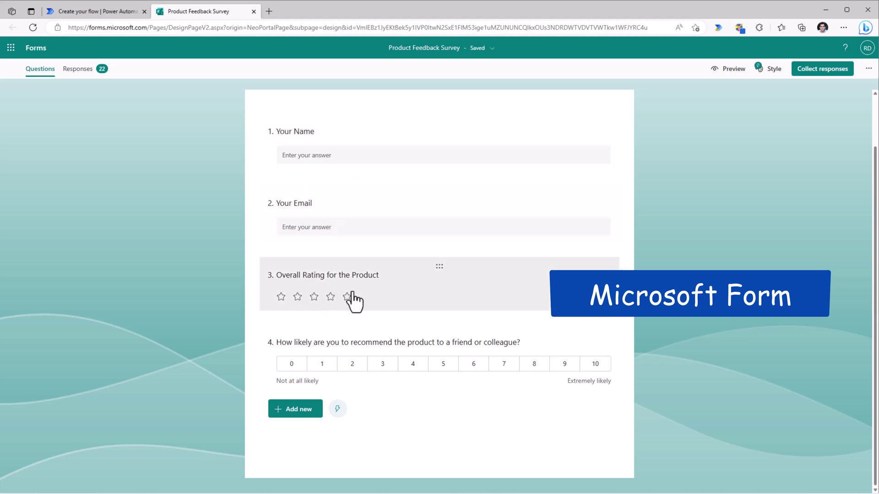
{"action": "scroll", "coordinate": [304, 281], "scroll_direction": "up", "scroll_amount": 1}
Step: Return to the AI-built flow and expand its trigger, response details and email cards
{"action": "left_click", "coordinate": [115, 13]}
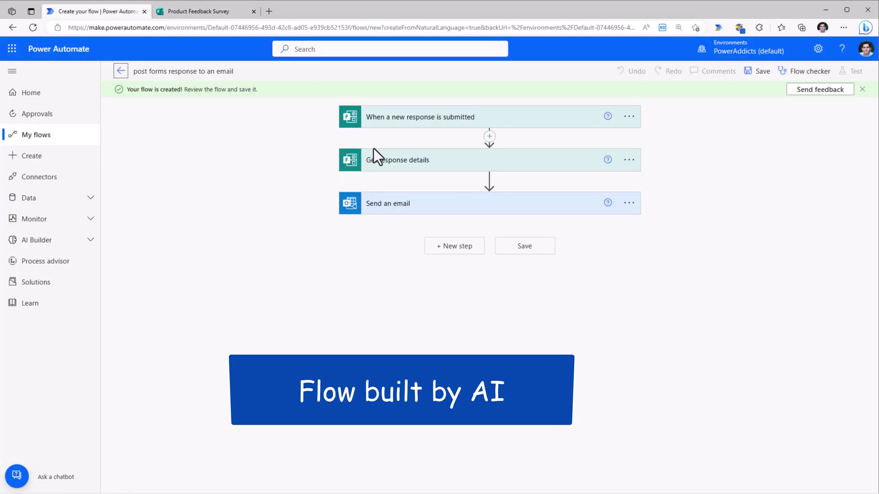
{"action": "left_click", "coordinate": [407, 117]}
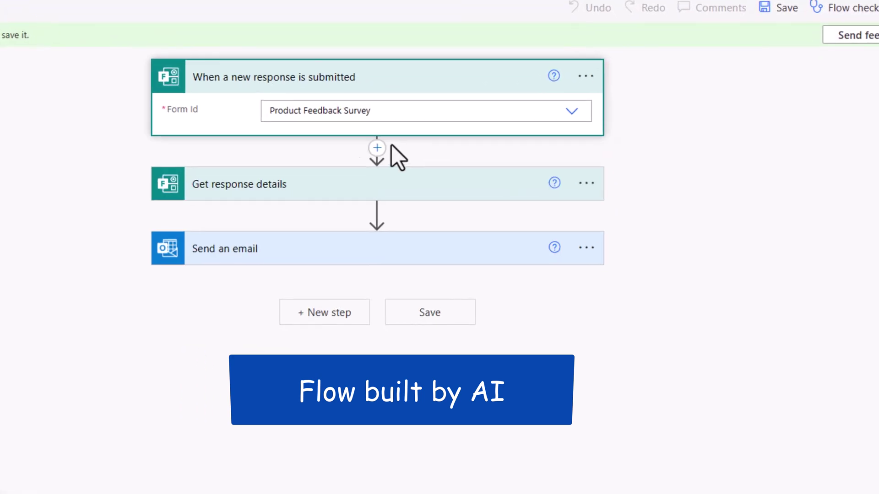
{"action": "left_click", "coordinate": [284, 185]}
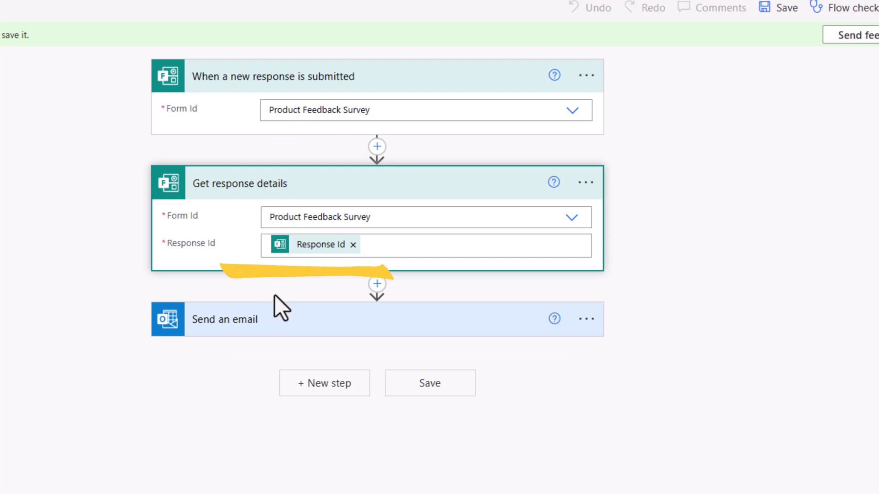
{"action": "left_click", "coordinate": [293, 323]}
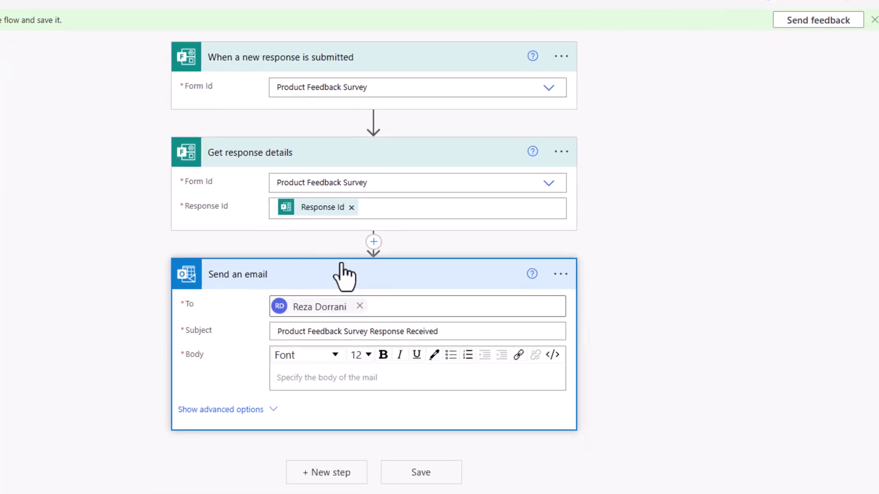
Step: Start the email body with Name and Email: lines filled by the Your Name and Your Email answers
{"action": "left_click", "coordinate": [308, 359]}
{"action": "scroll", "coordinate": [572, 311], "scroll_direction": "down", "scroll_amount": 5}
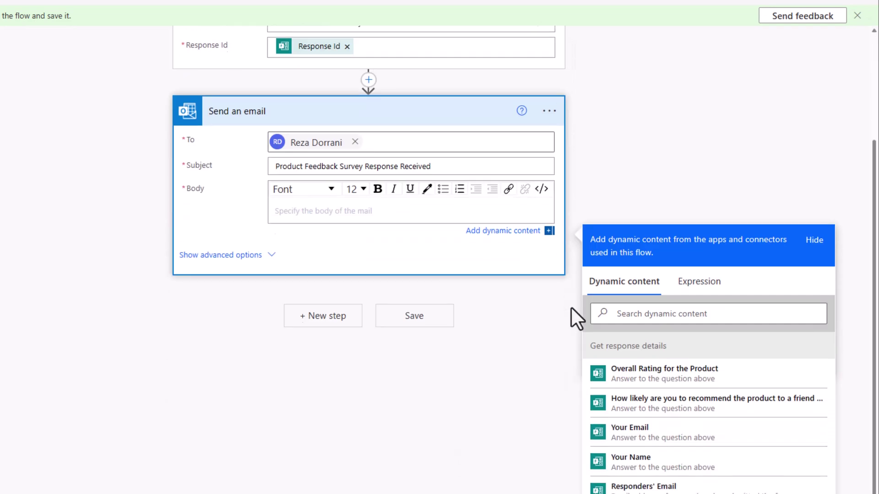
{"action": "type", "text": "Name:"}
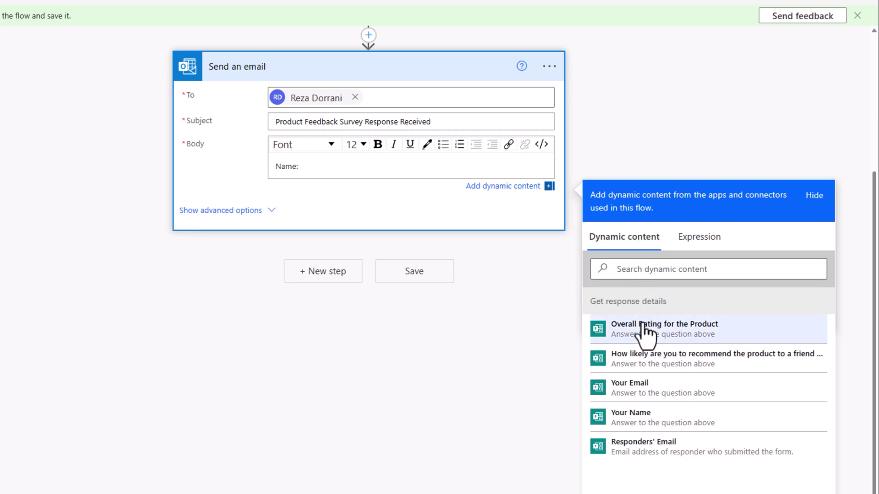
{"action": "left_click", "coordinate": [658, 424]}
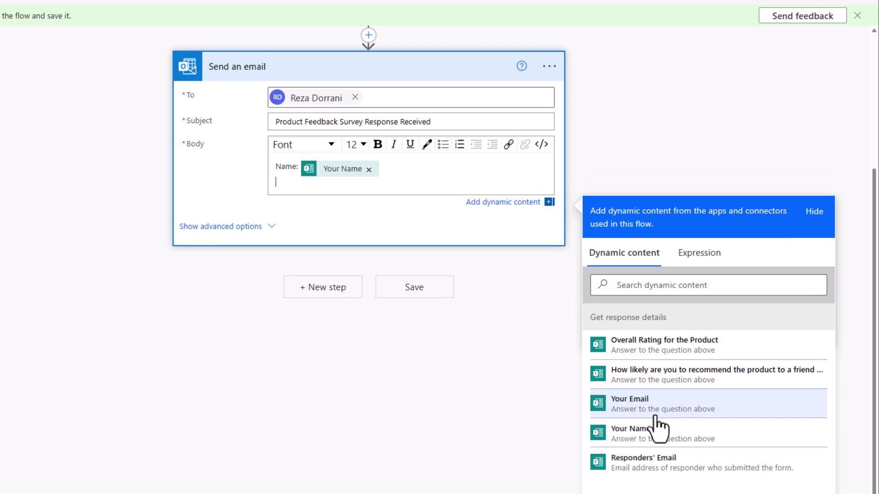
{"action": "type", "text": "Email:"}
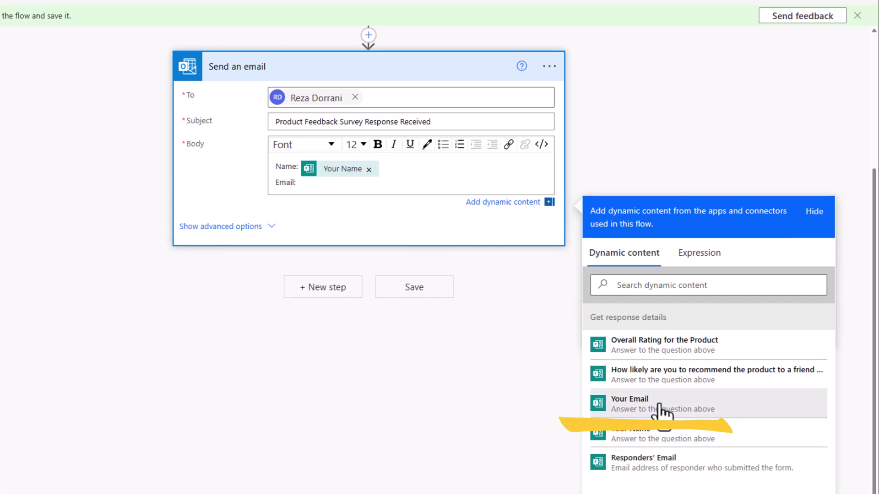
{"action": "left_click", "coordinate": [662, 411]}
Step: Add 'Overall product Rating:' and 'Recommendation Likelihood:' lines with their survey answers
{"action": "key", "text": "Return"}
{"action": "type", "text": "Overall product Rating:"}
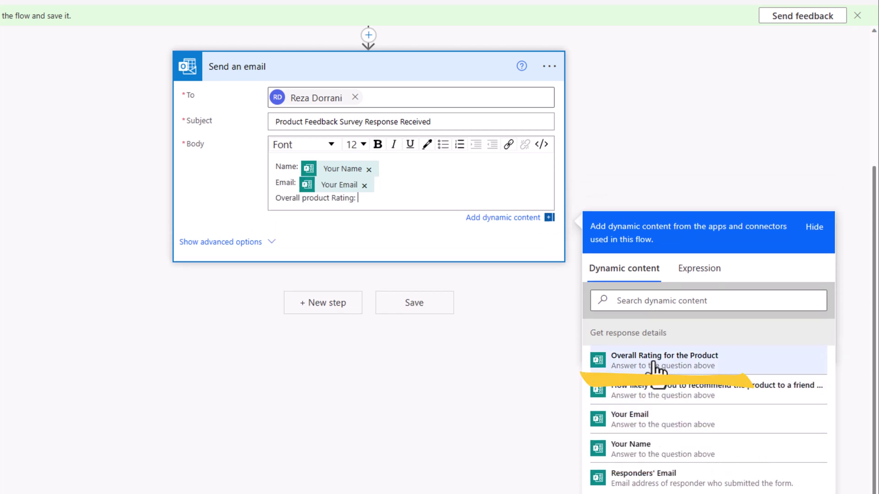
{"action": "left_click", "coordinate": [649, 361]}
{"action": "key", "text": "Return"}
{"action": "type", "text": "Recommendation Likelihood:"}
{"action": "scroll", "coordinate": [496, 257], "scroll_direction": "down", "scroll_amount": 1}
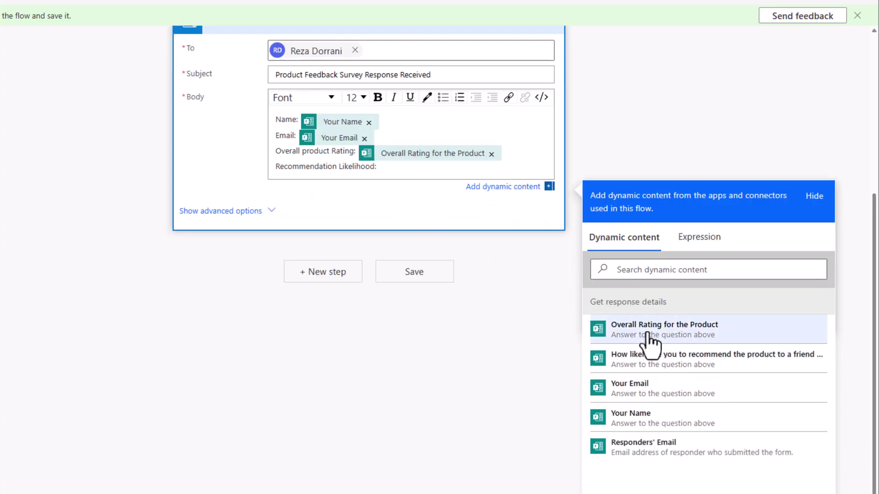
{"action": "left_click", "coordinate": [662, 365]}
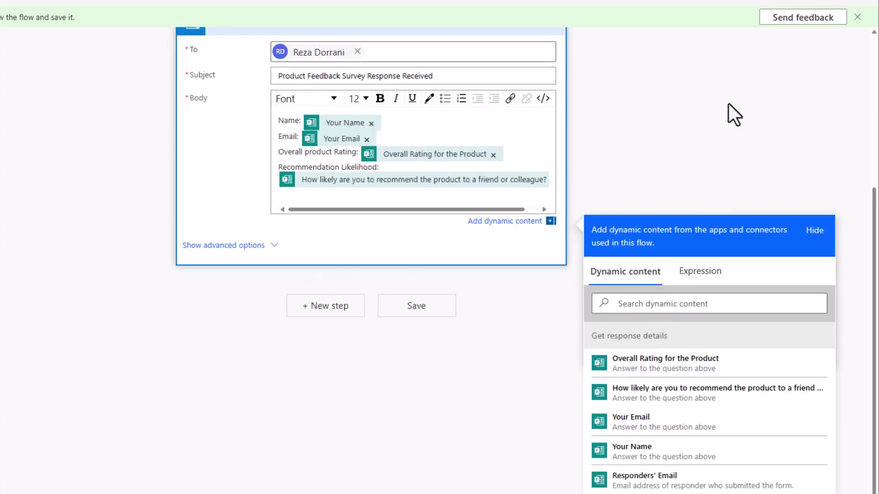
Step: Save the flow, check the trigger's chosen form, and switch to the survey form
{"action": "left_click", "coordinate": [748, 55]}
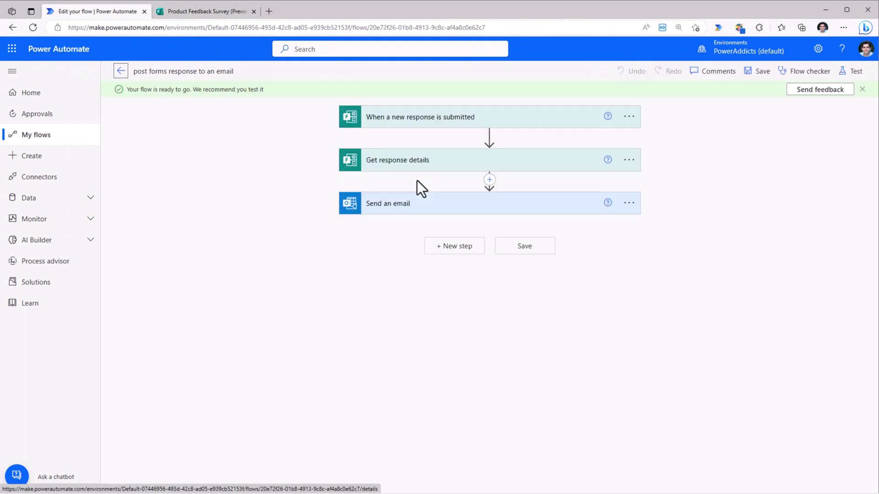
{"action": "left_click", "coordinate": [436, 120]}
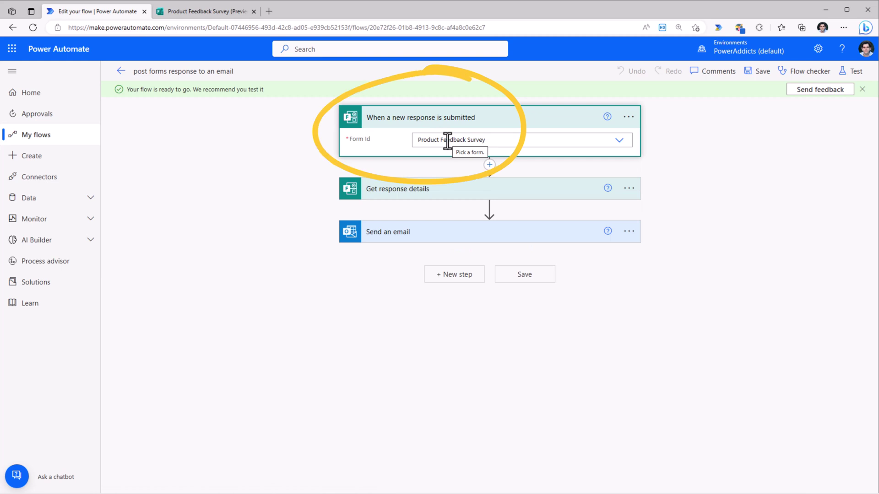
{"action": "left_click", "coordinate": [203, 12]}
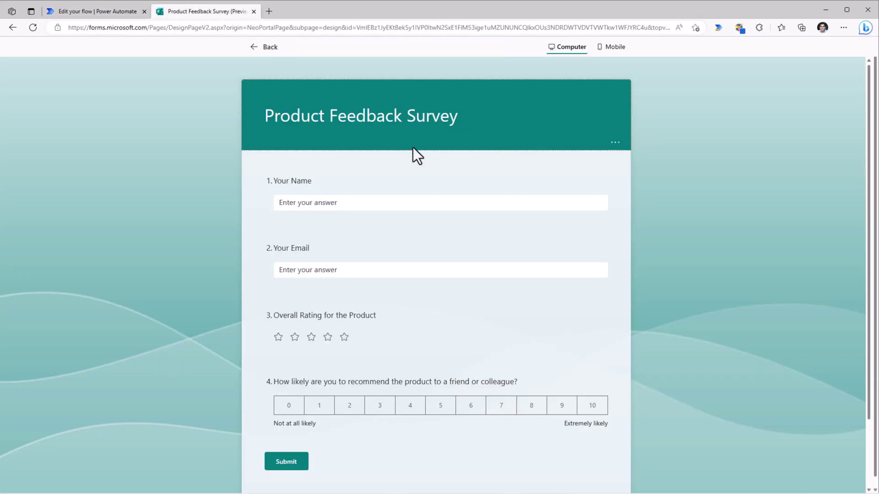
Step: Submit a survey response with name and email, a five-star rating and recommendation score 10
{"action": "left_click", "coordinate": [359, 200]}
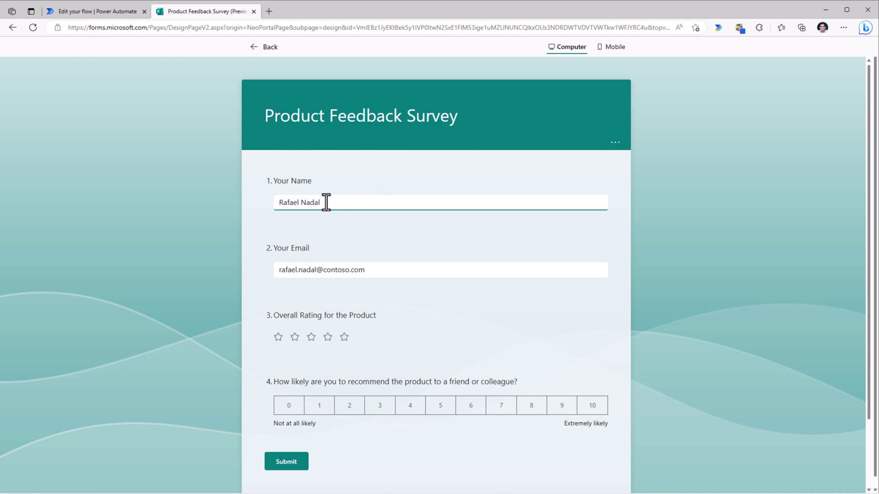
{"action": "left_click", "coordinate": [345, 338]}
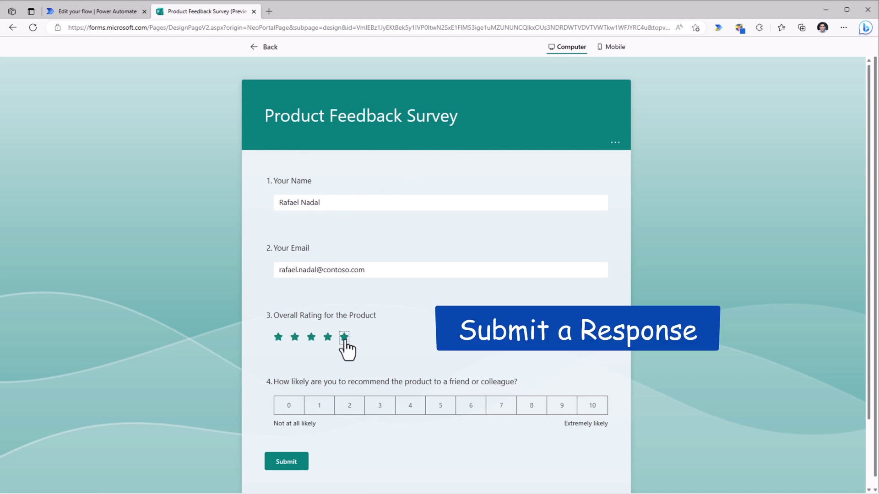
{"action": "left_click", "coordinate": [591, 408]}
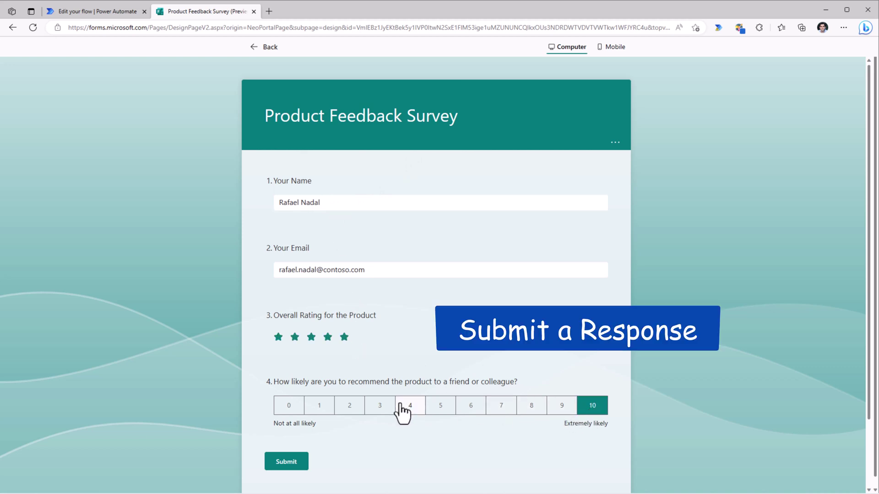
{"action": "left_click", "coordinate": [284, 465]}
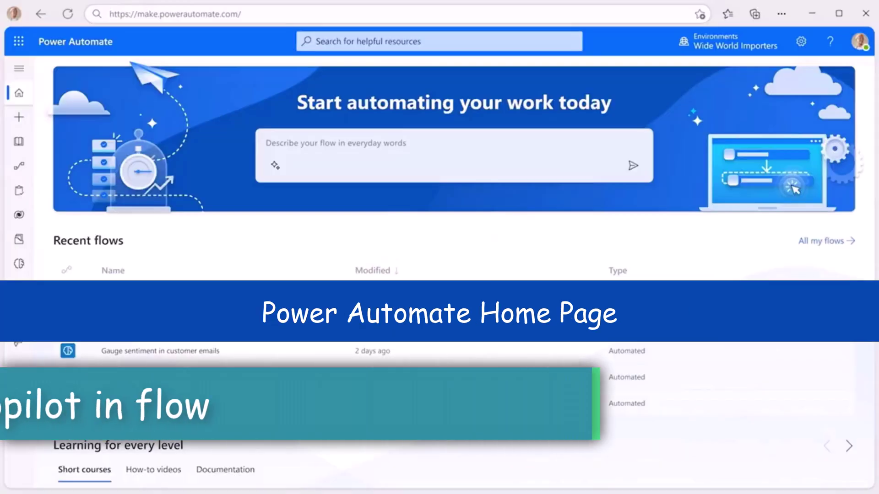
Step: Generate the urgent-support private Teams channel flow from a description and open it in the designer
{"action": "left_click", "coordinate": [268, 144]}
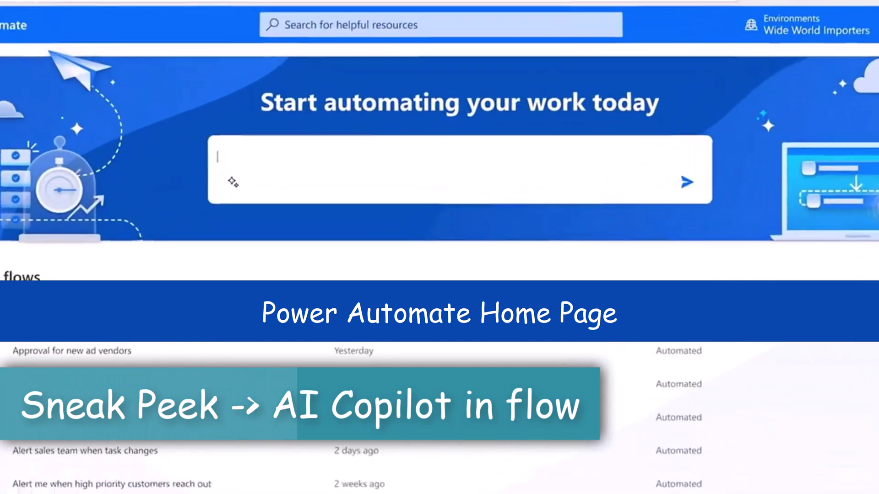
{"action": "type", "text": "Create a private Teams channel in Customer Service when an"}
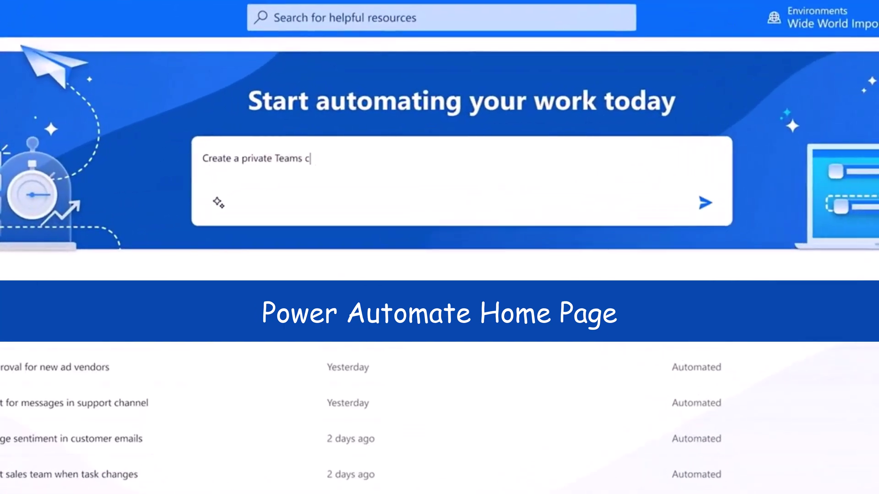
{"action": "type", "text": " urgent support issue from Proseware is received and add the account team to it"}
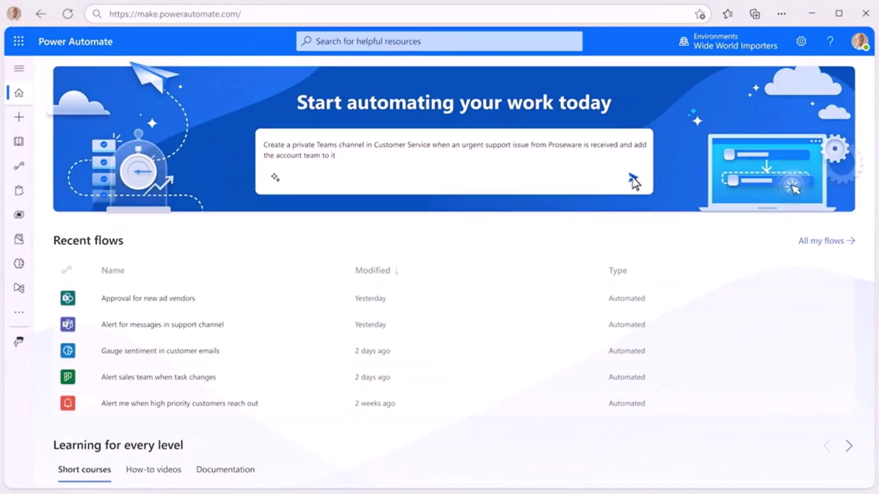
{"action": "left_click", "coordinate": [632, 178]}
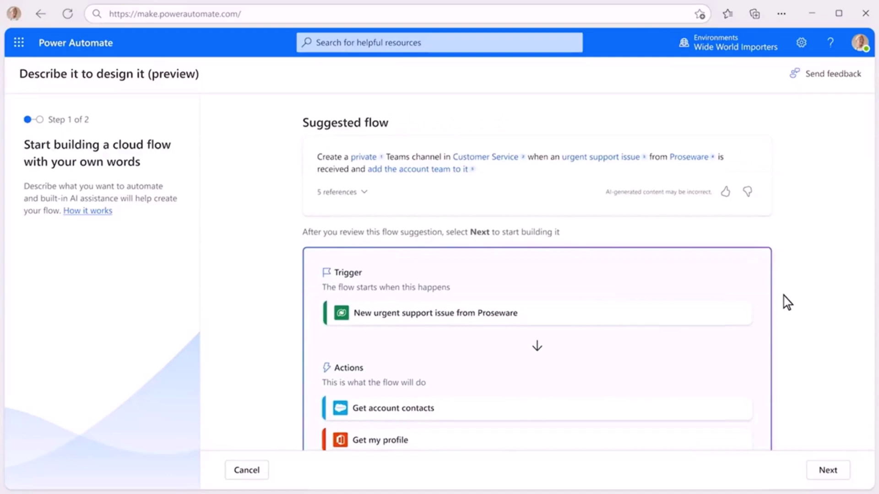
{"action": "scroll", "coordinate": [784, 302], "scroll_direction": "down", "scroll_amount": 3}
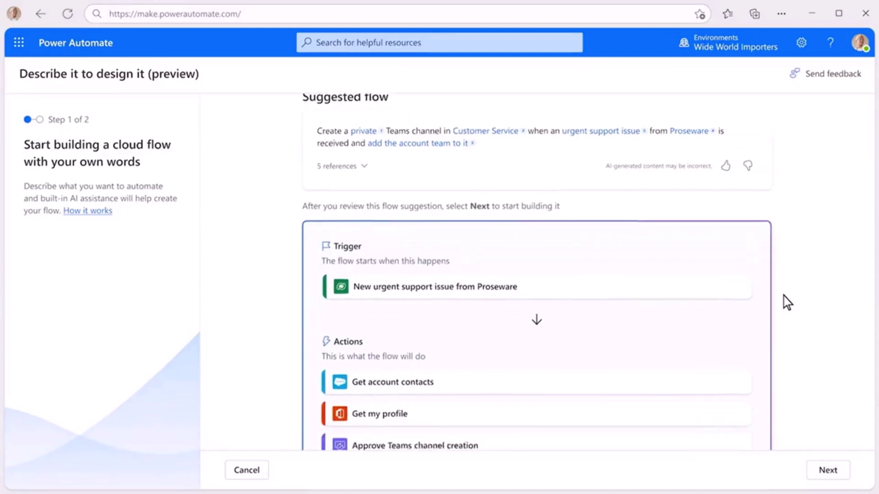
{"action": "left_click", "coordinate": [824, 471]}
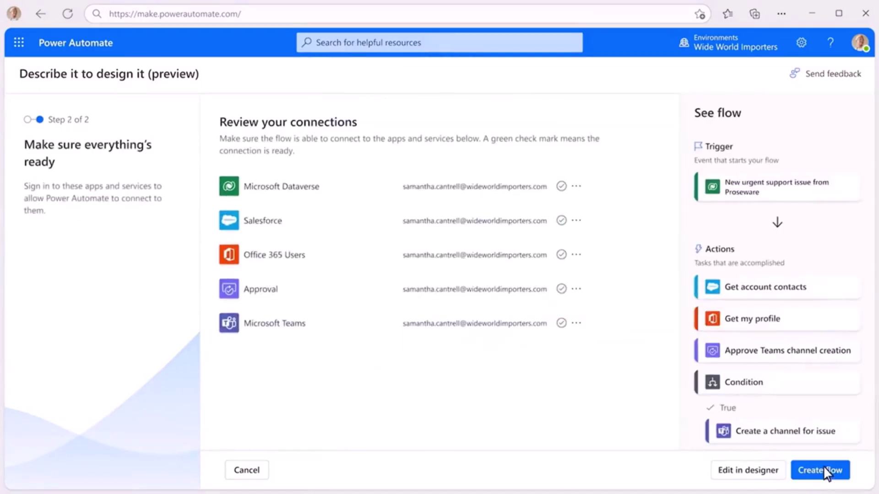
{"action": "left_click", "coordinate": [765, 476]}
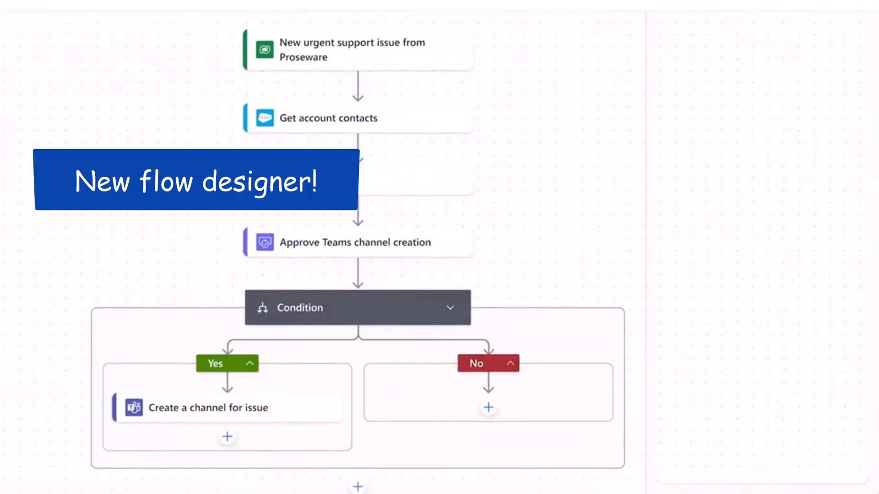
Step: Ask Copilot to post a support-issue summary after the channel is created
{"action": "type", "text": "After the c"}
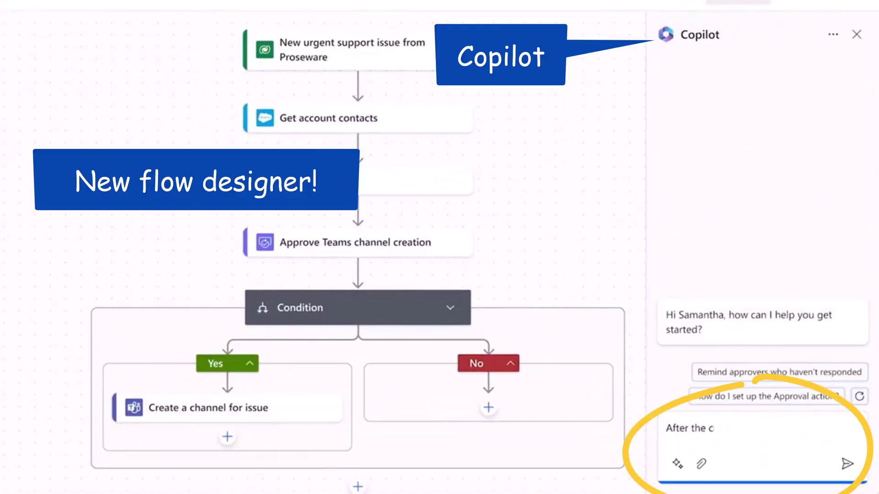
{"action": "type", "text": "hannel is created, post a summary of the support issue that requests help. Tag"}
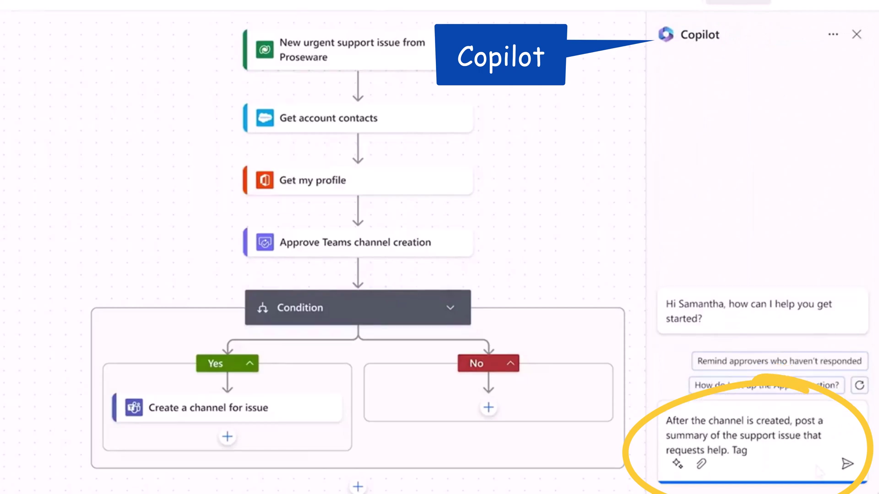
{"action": "type", "text": " contacts for departments most likely to be relevant to the issue."}
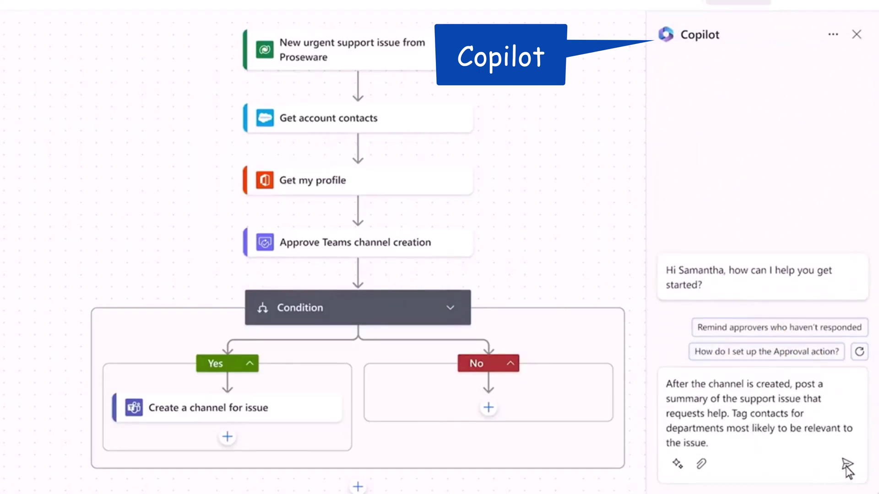
{"action": "left_click", "coordinate": [845, 466]}
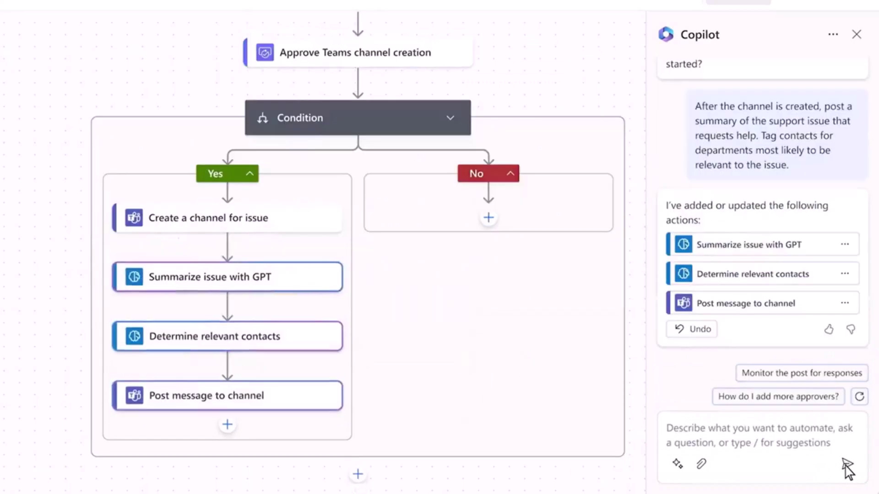